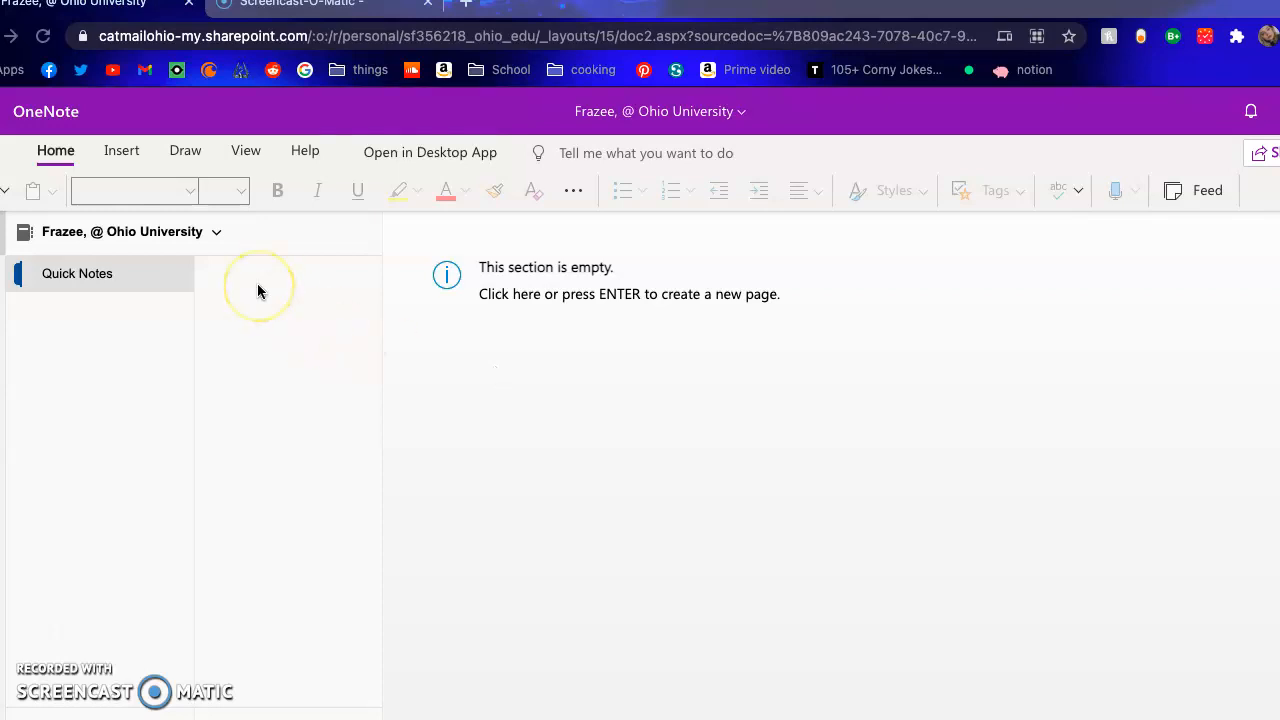
Step: Create a new page in the empty Quick Notes section and title it "Sample"
left_click(548, 270)
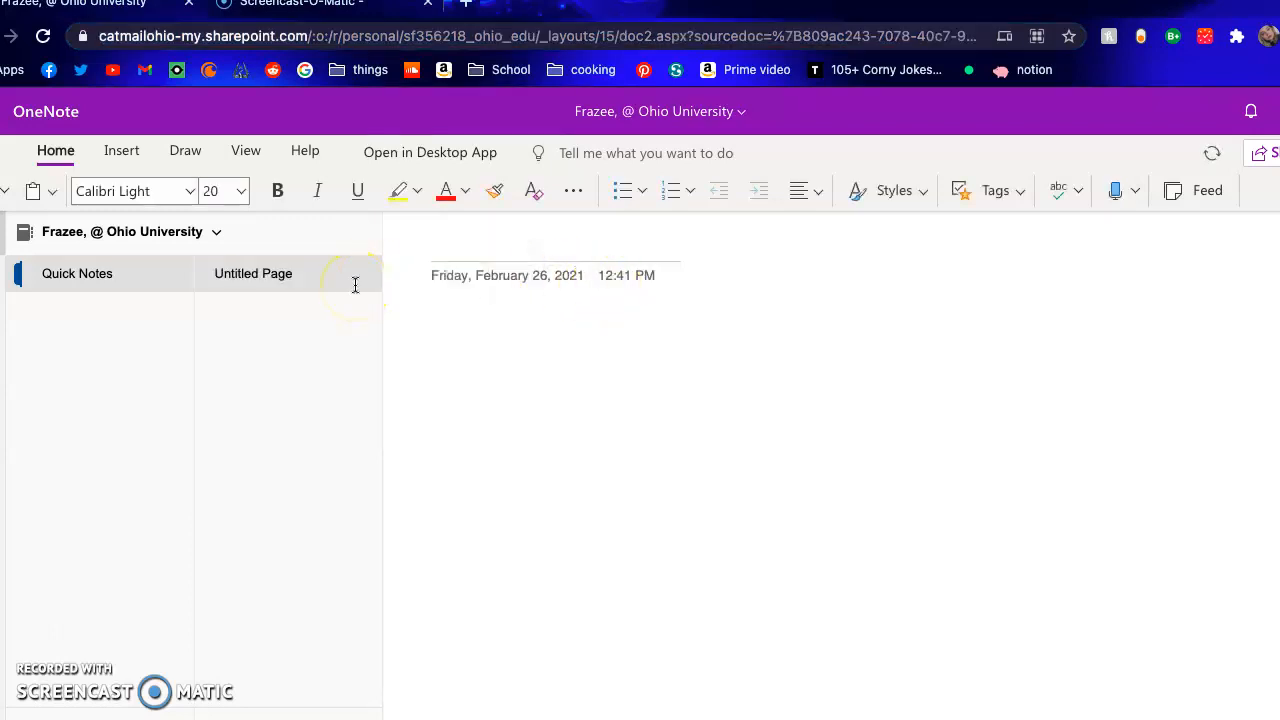
type("Sample")
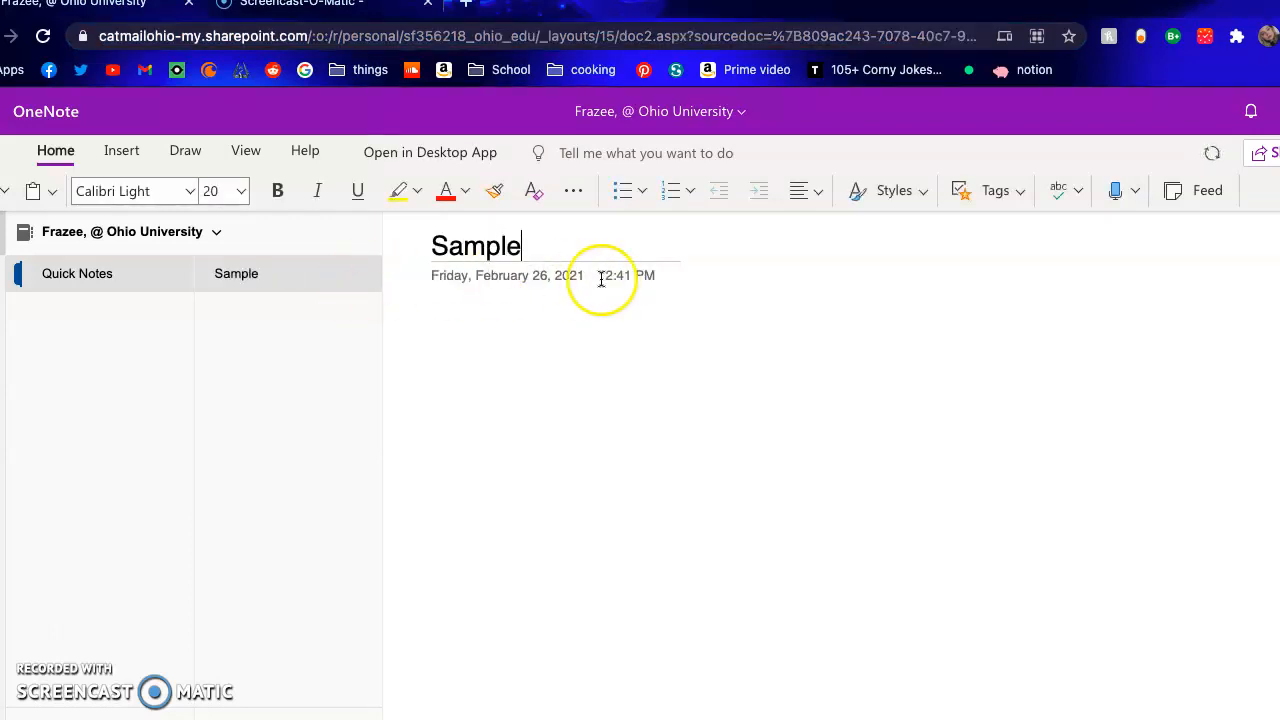
Step: Write "Sample font here." in the page body using the Algerian font at size 36
left_click(574, 334)
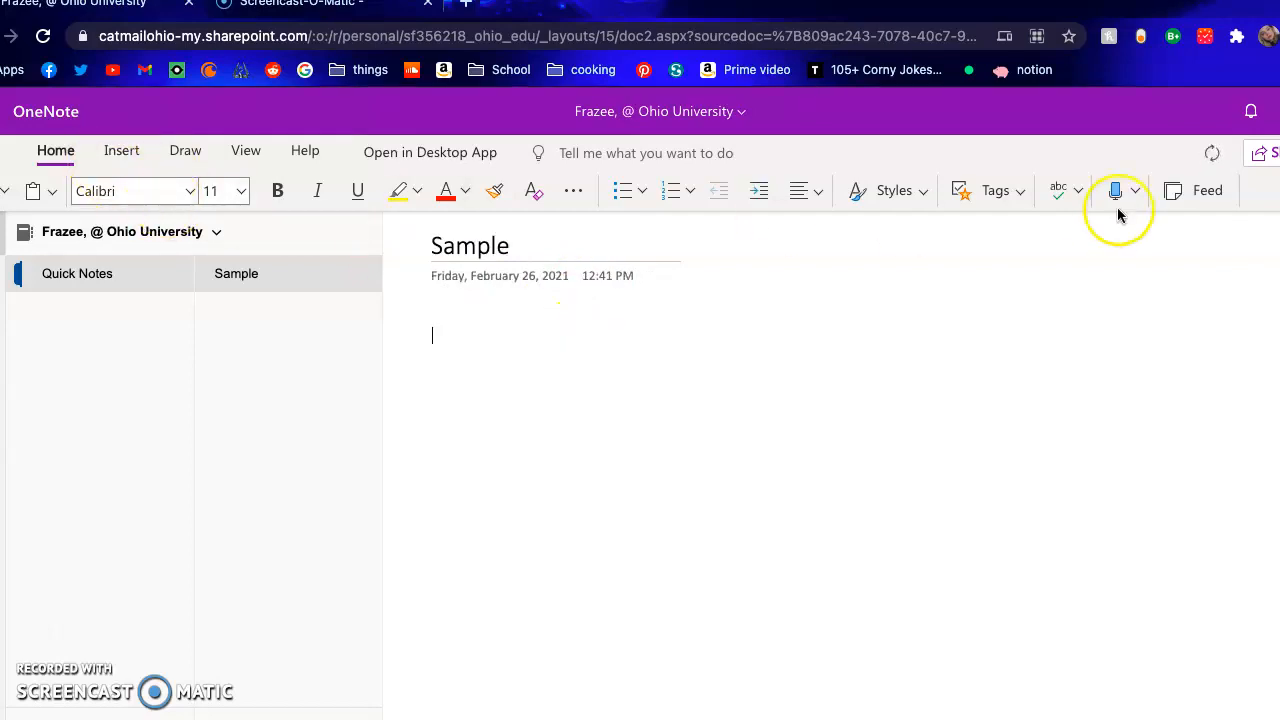
left_click(189, 200)
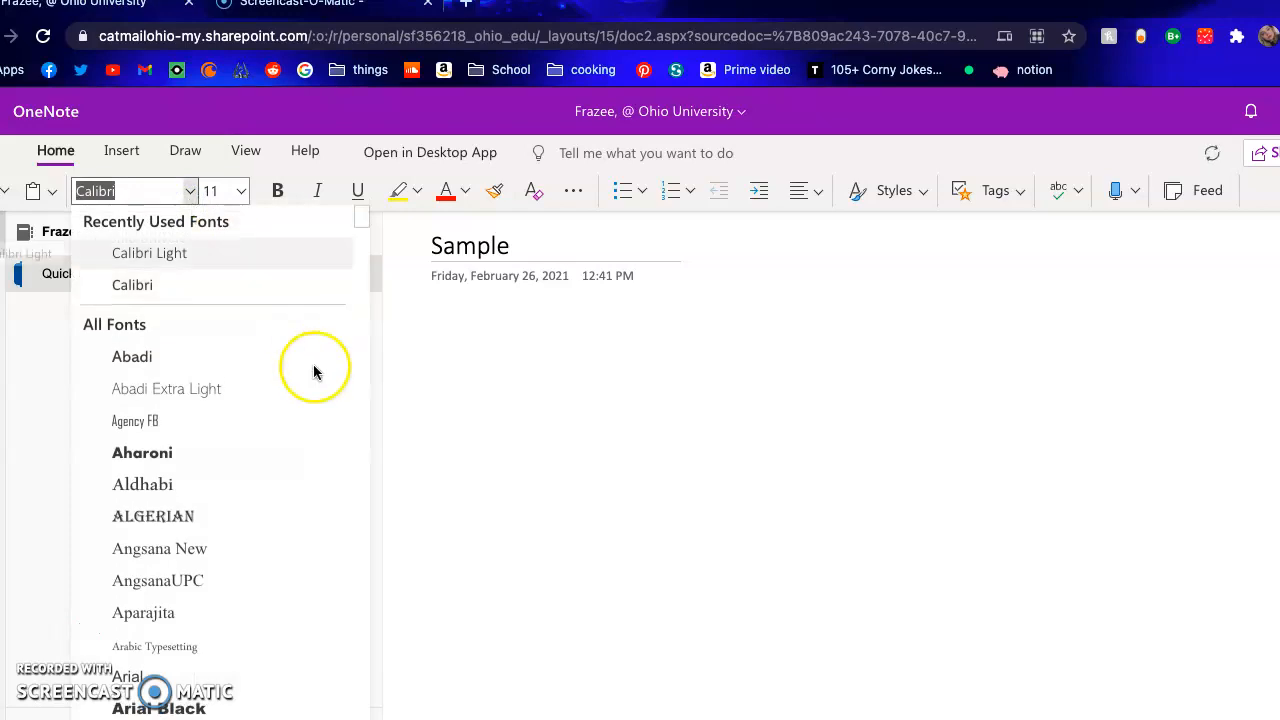
left_click(244, 530)
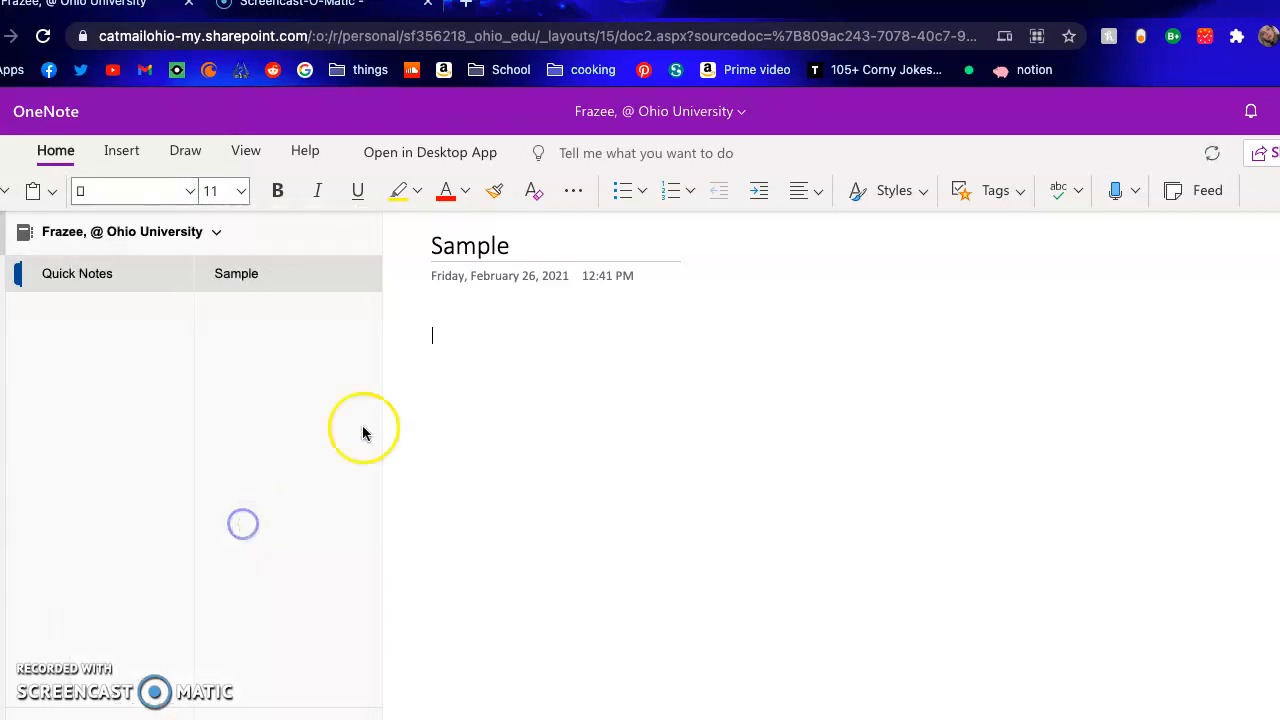
left_click(242, 191)
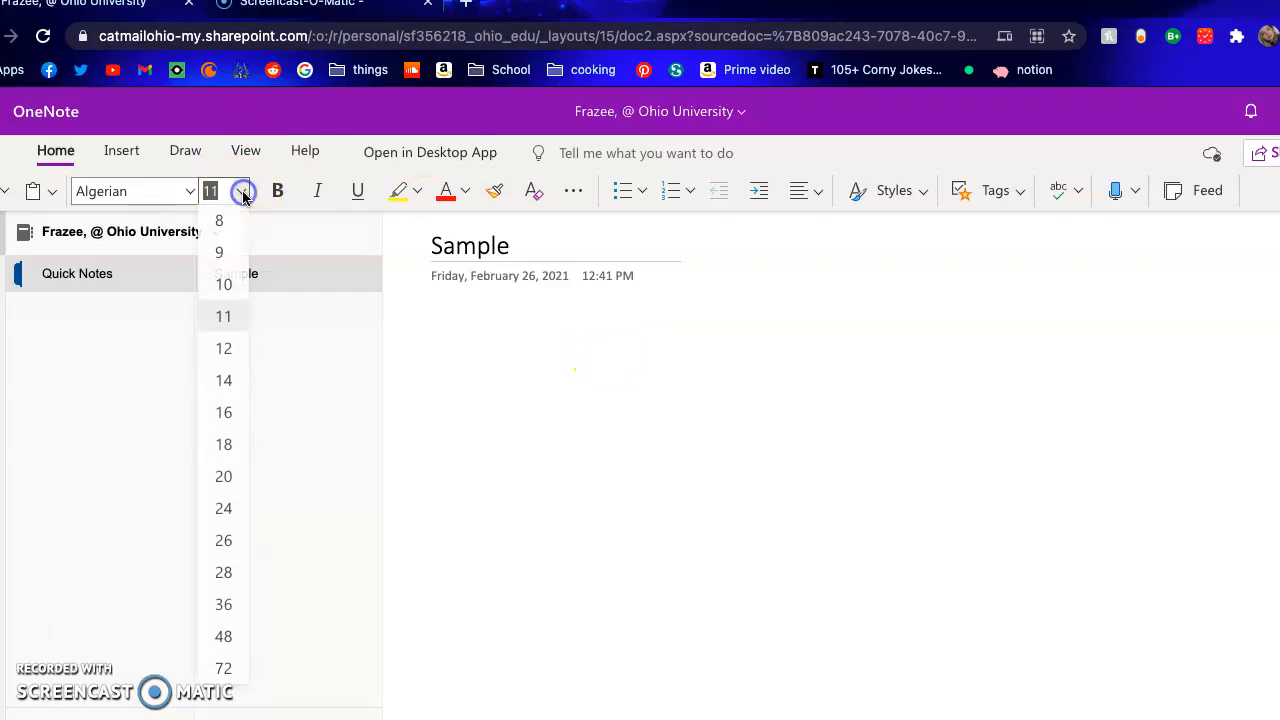
left_click(224, 607)
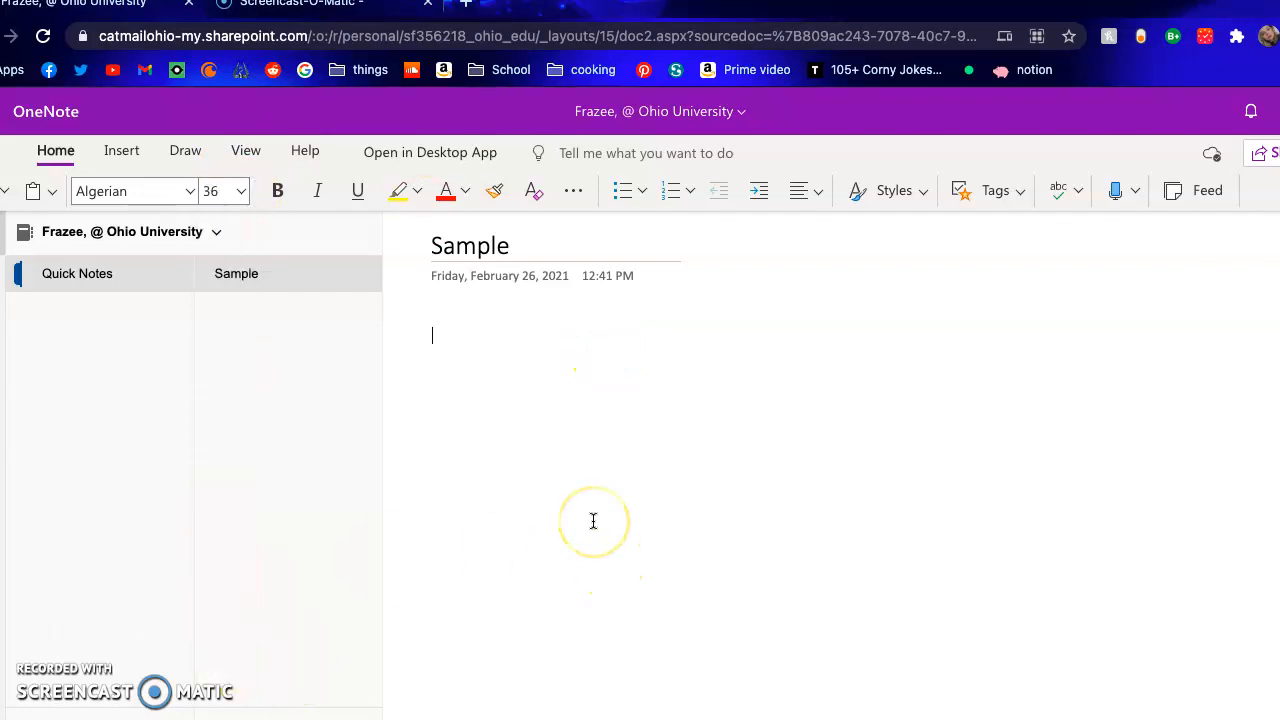
type("mple font here.")
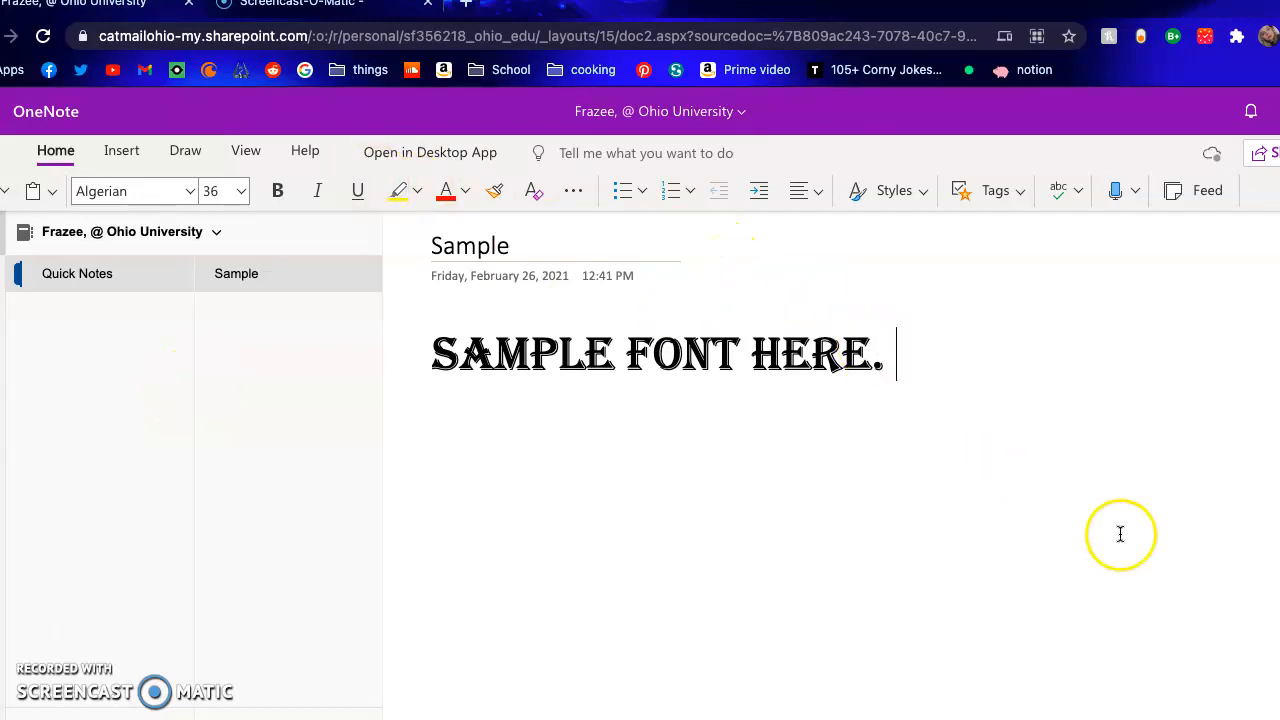
Step: Highlight the whole line "Sample font here." in yellow, keeping it on a single line
left_click_drag(905, 370, 420, 354)
left_click(393, 195)
left_click(810, 350)
key("Return")
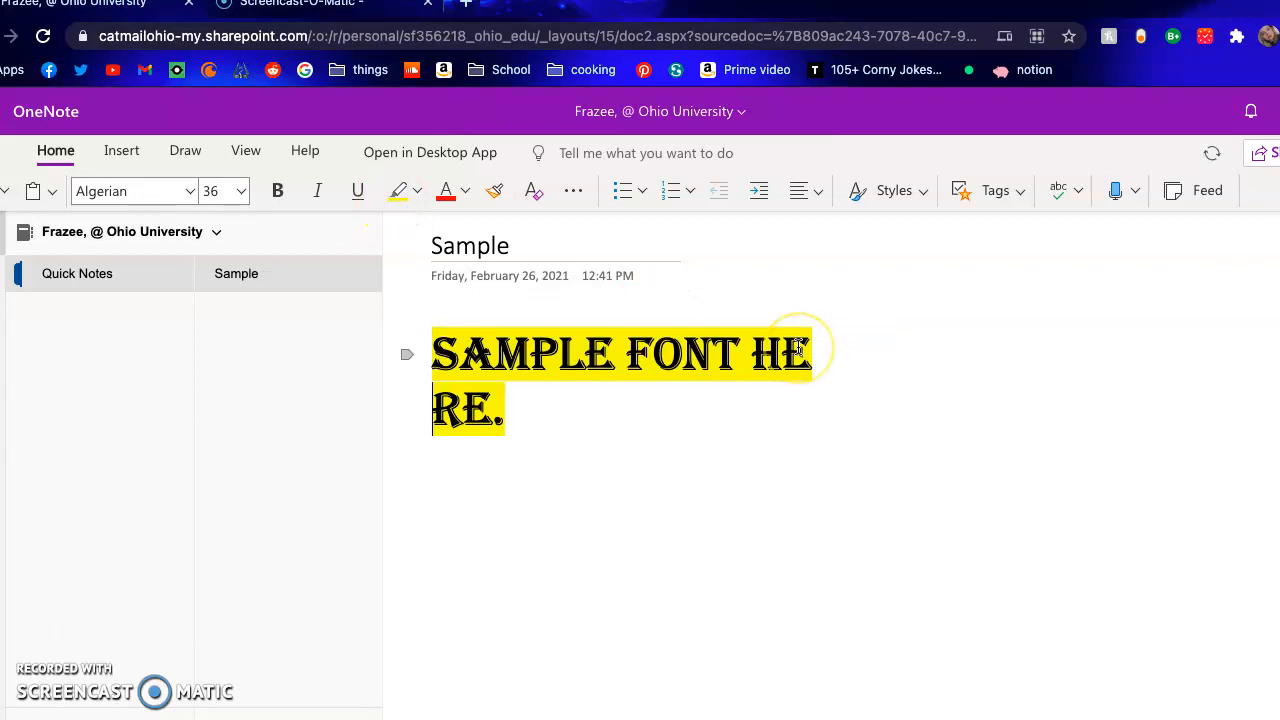
key("BackSpace")
Step: Add a bulleted list below the highlighted line with the items "SAMPLE", "SAMPLE" and "HERE"
left_click(945, 349)
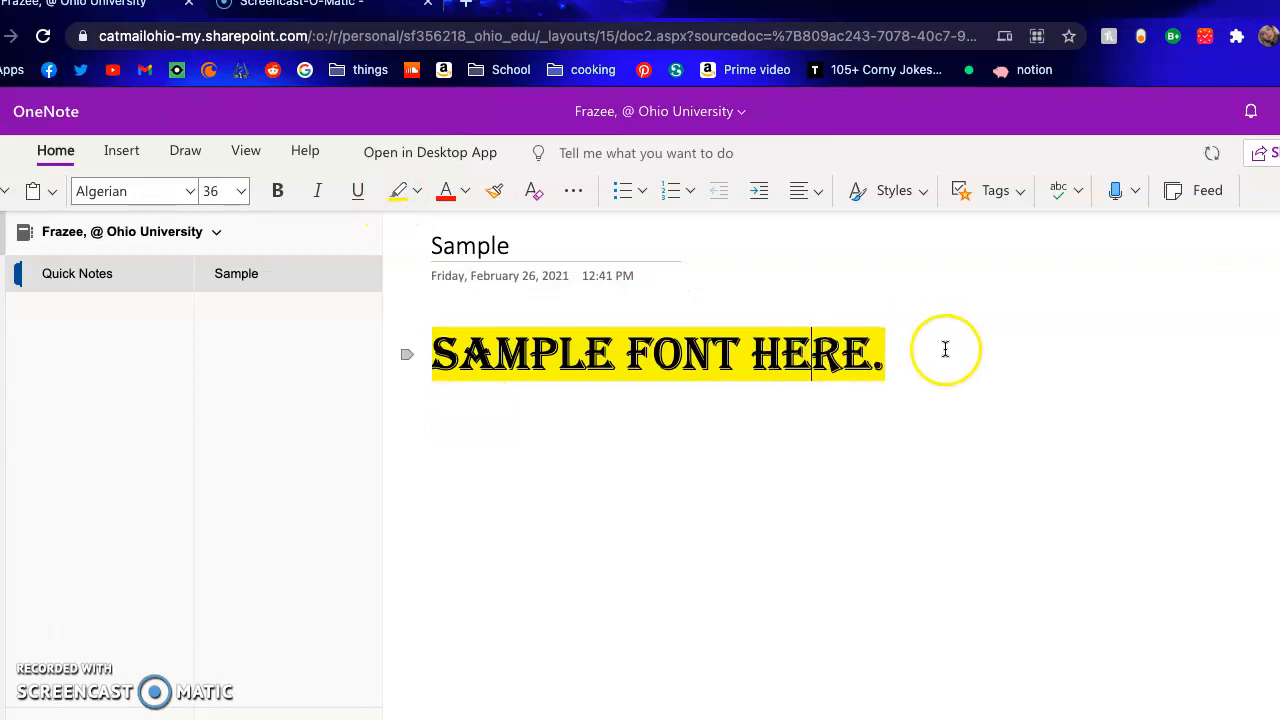
key("Return")
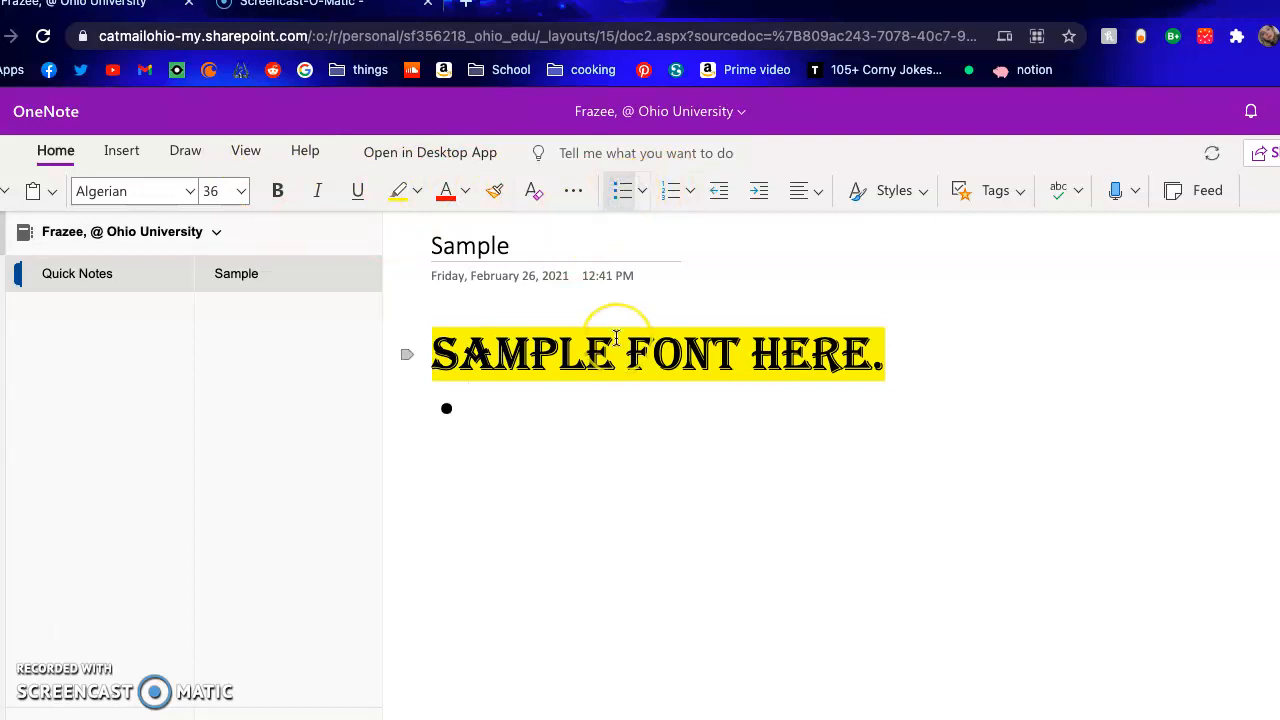
type("SAMPLSAMPLE")
key("Return")
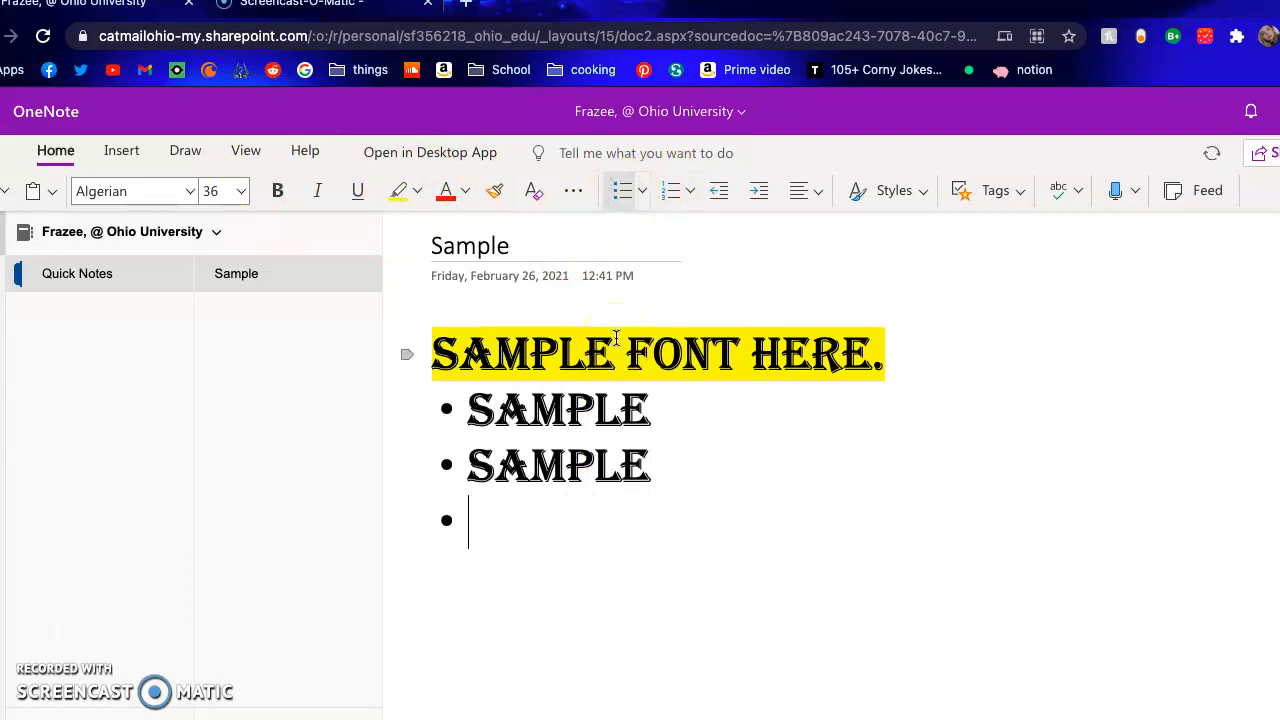
type("HERE")
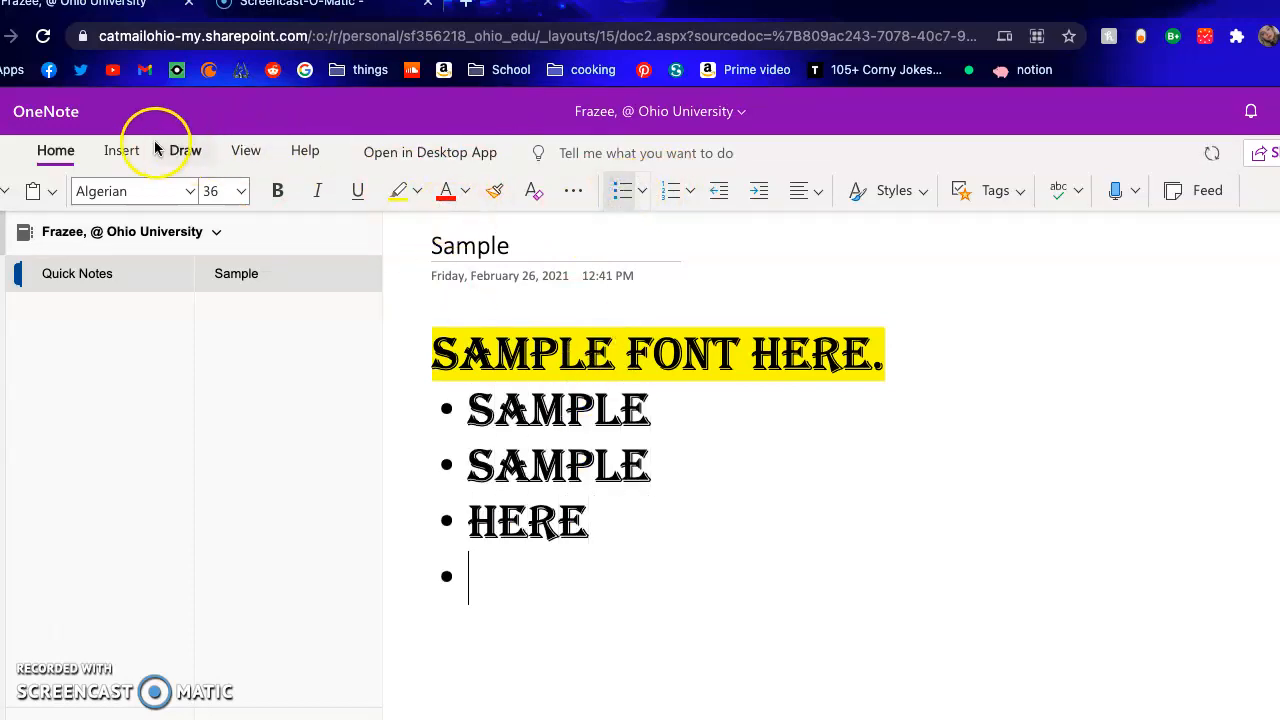
Step: Change the page color to a pale grey shade
left_click(252, 151)
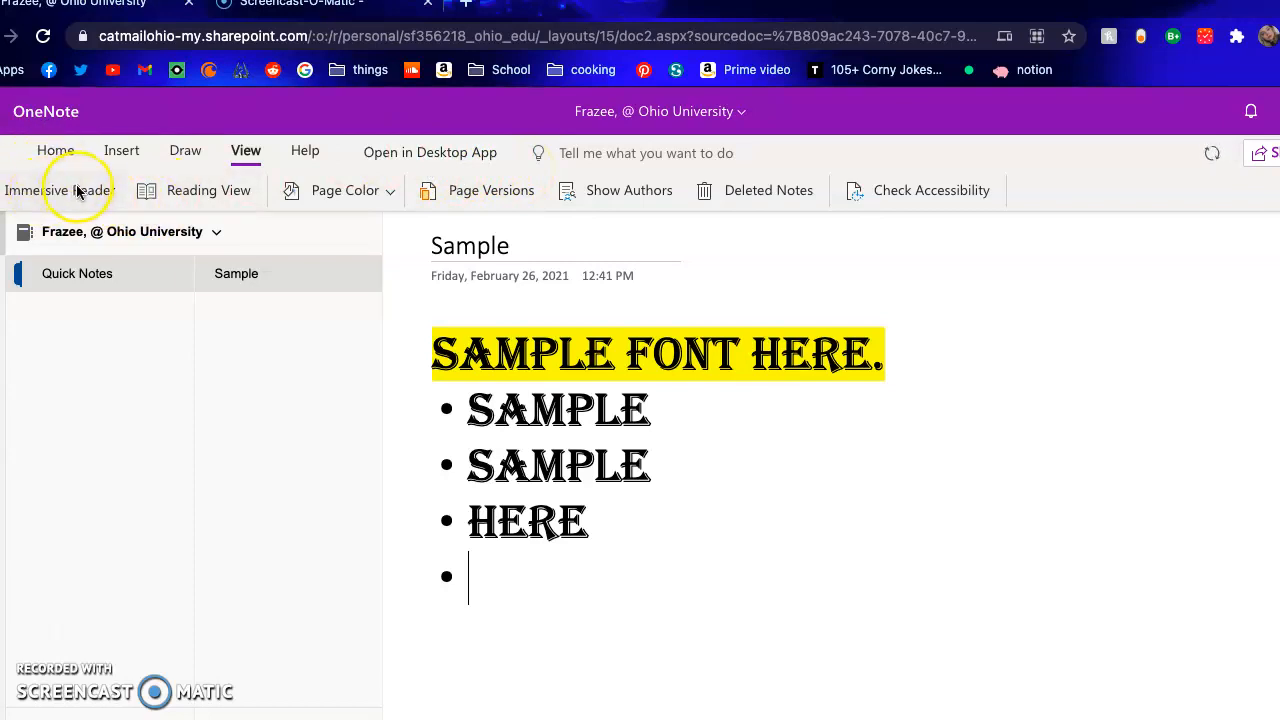
left_click(318, 190)
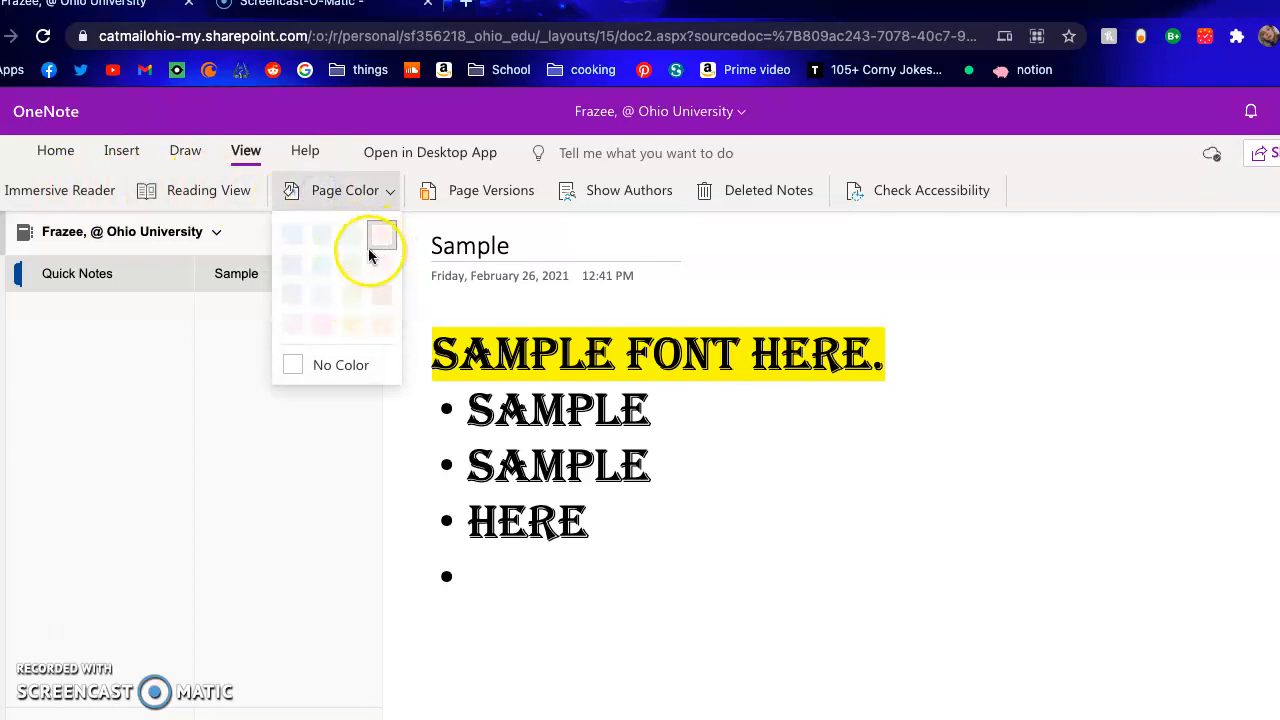
left_click(319, 299)
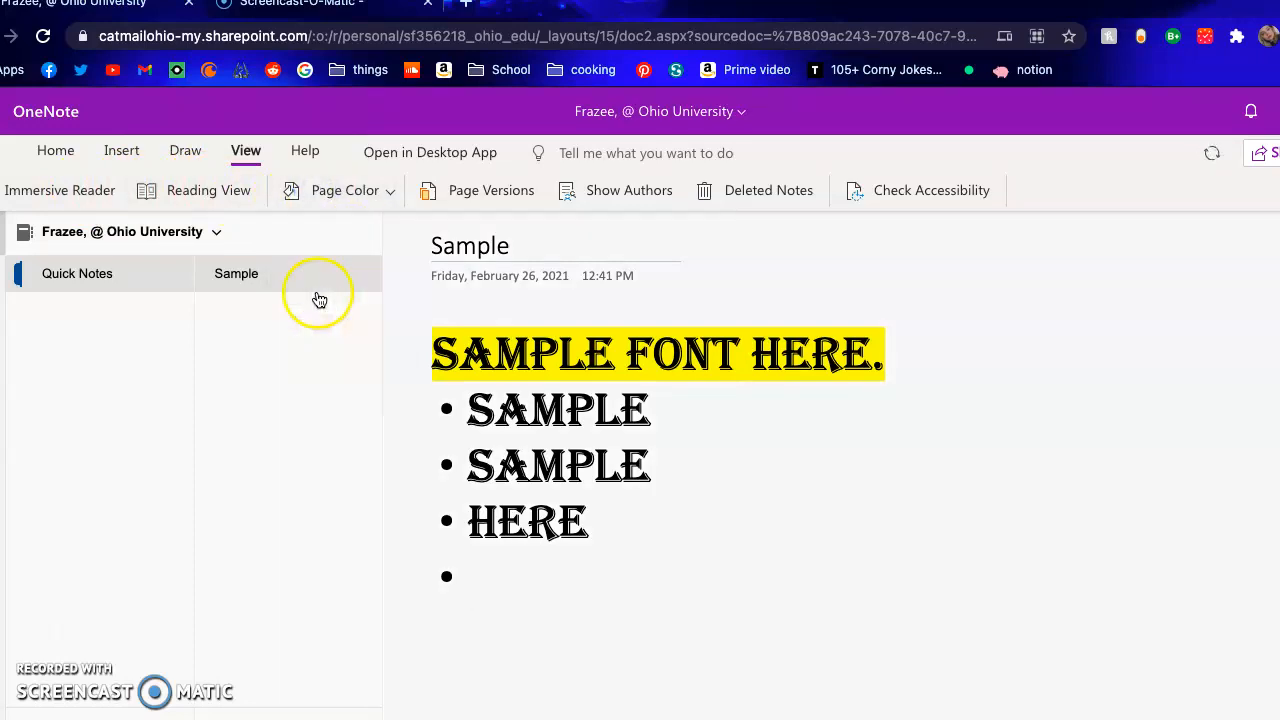
Step: Look through the available symbols, and insert the smiling face with sunglasses emoji at the empty fourth bullet
left_click(125, 150)
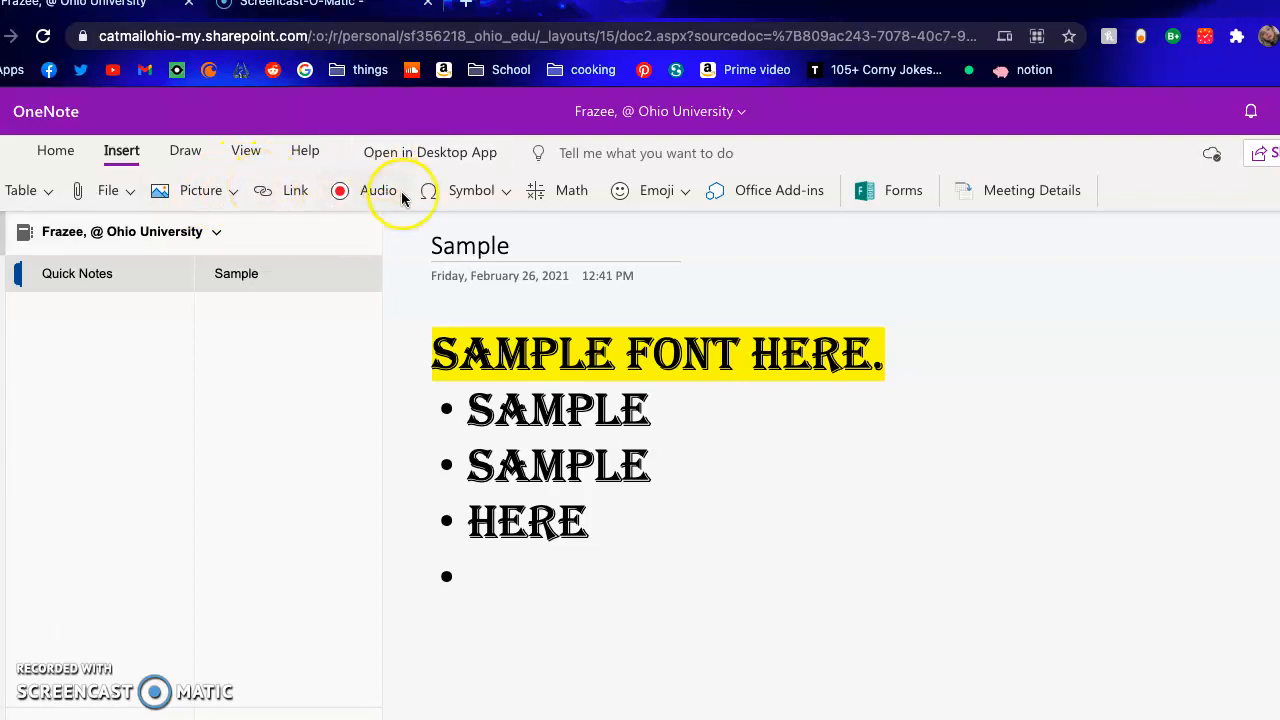
left_click(448, 192)
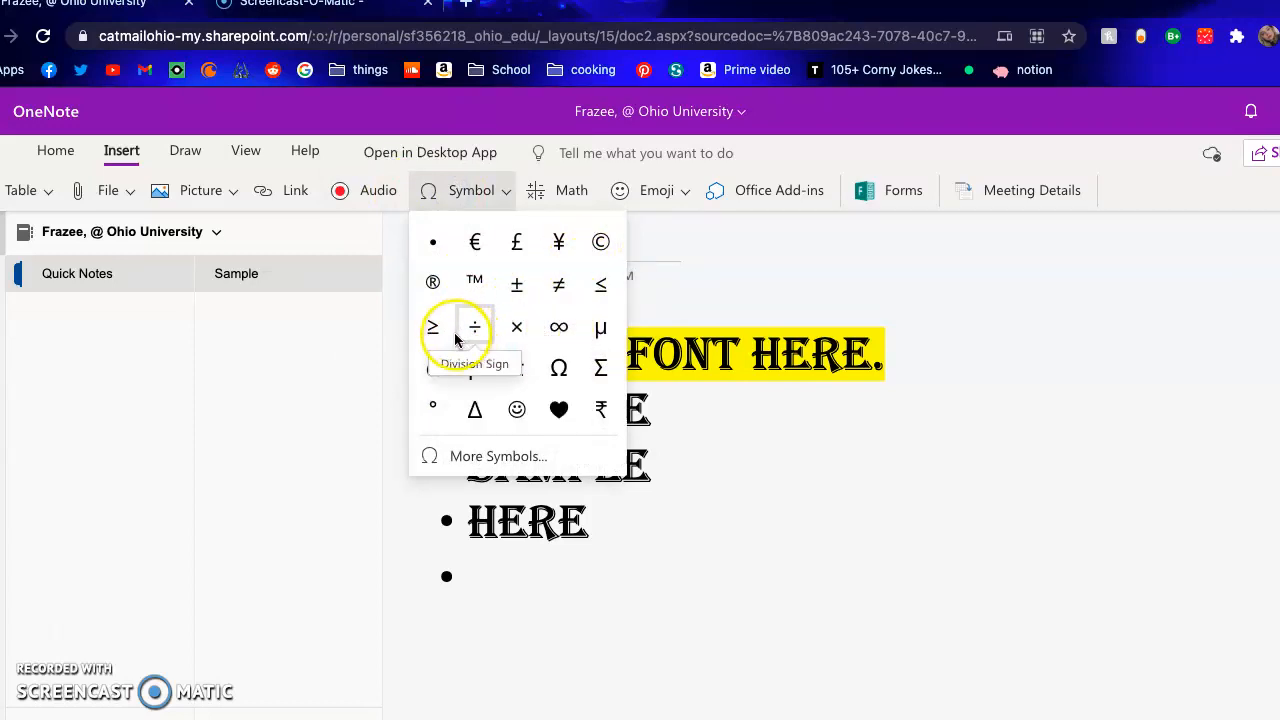
left_click(694, 275)
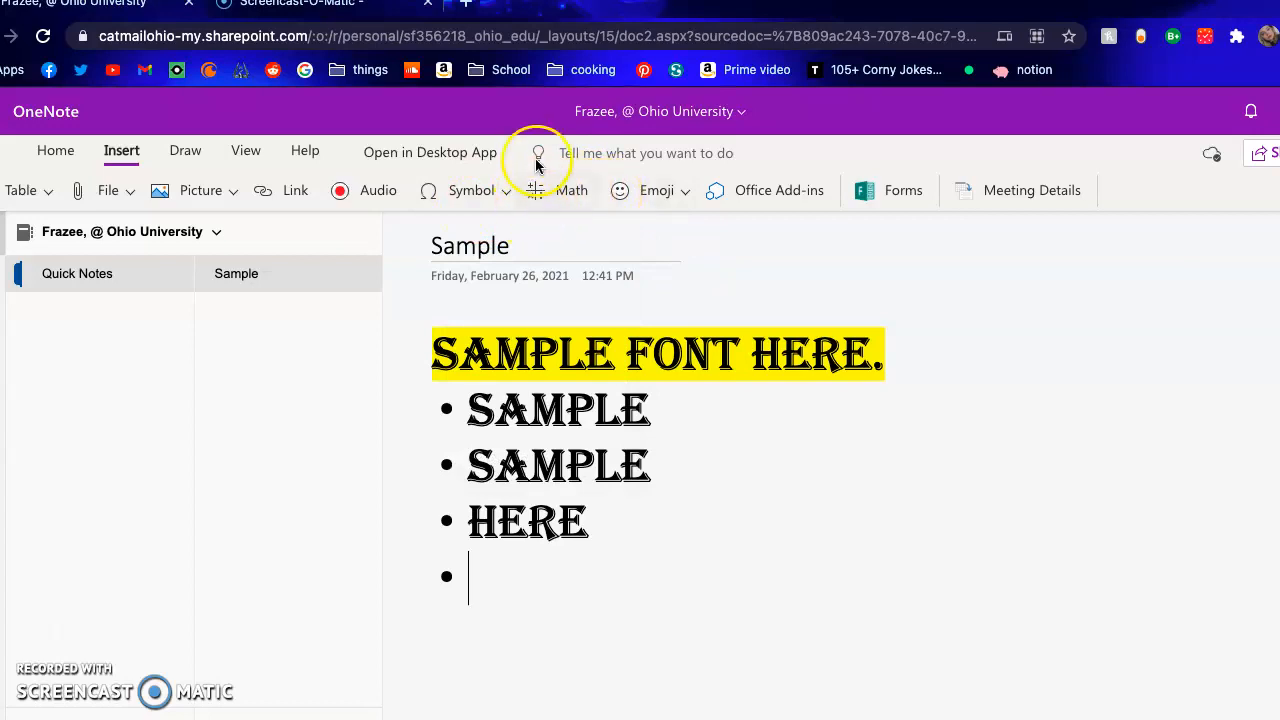
left_click(620, 188)
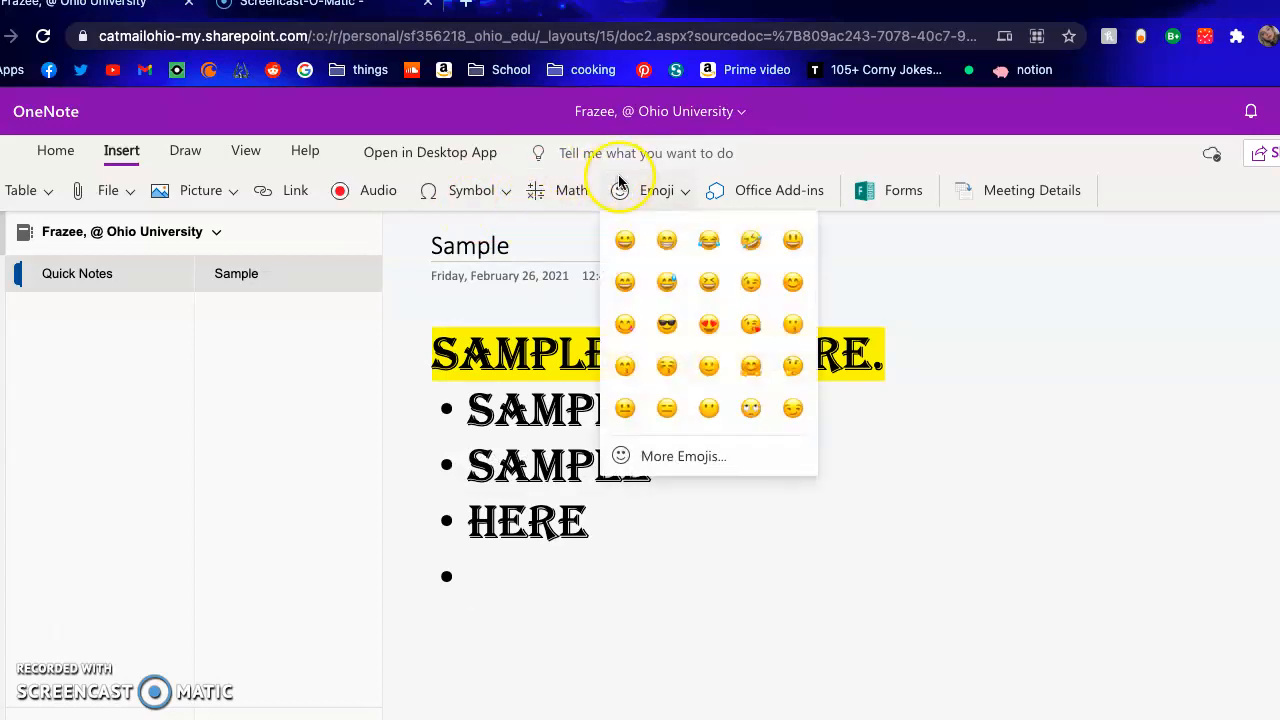
left_click(673, 333)
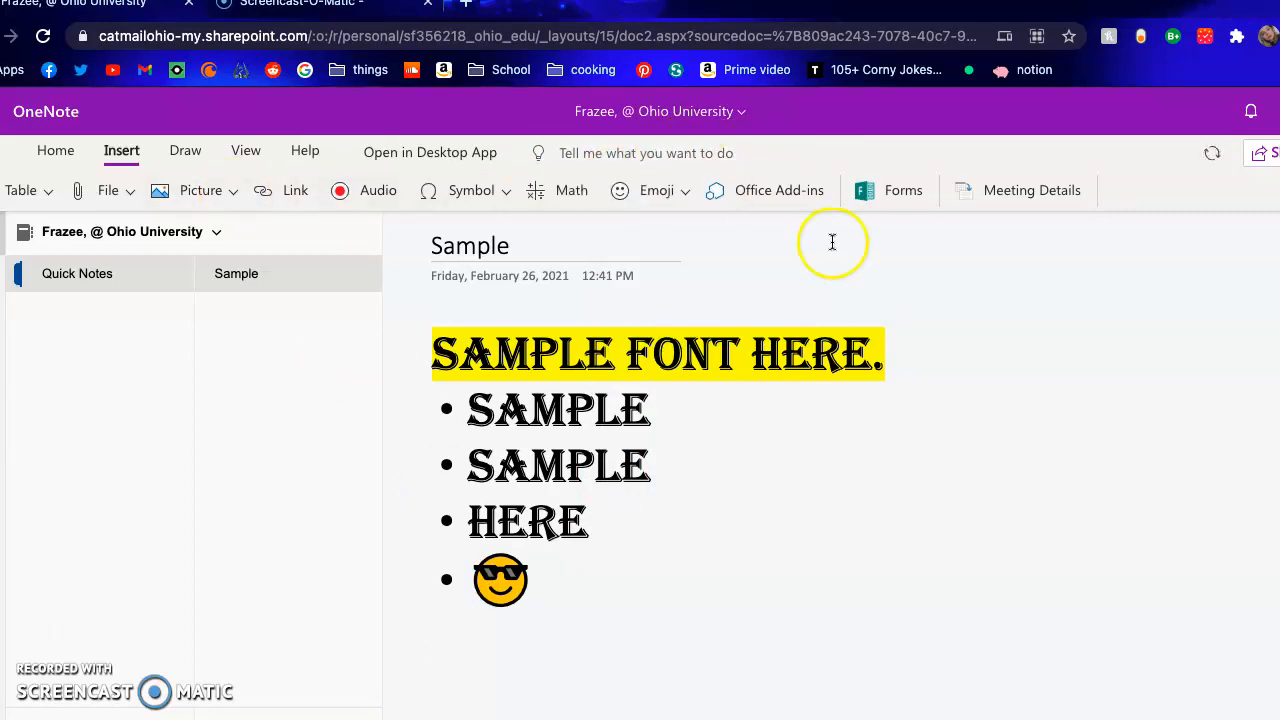
Step: Handwrite the word "Sample" in red pen beside the bulleted list
left_click(186, 151)
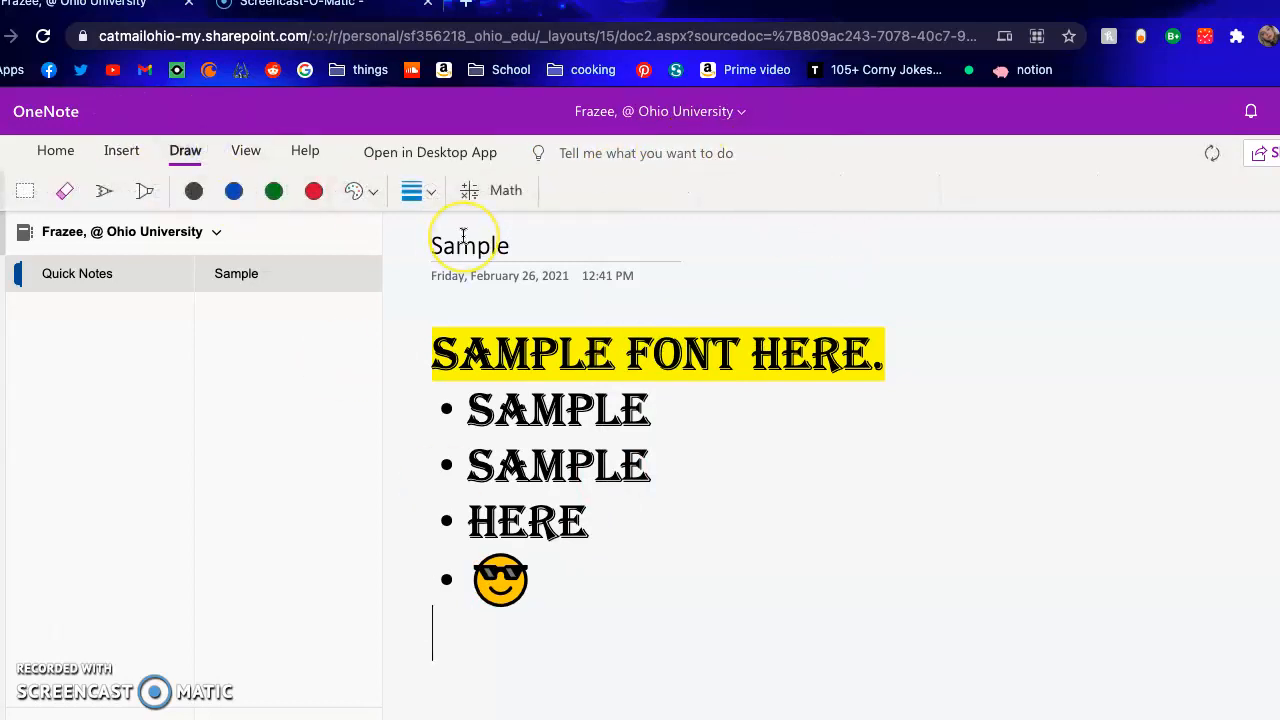
left_click(104, 190)
left_click(490, 415)
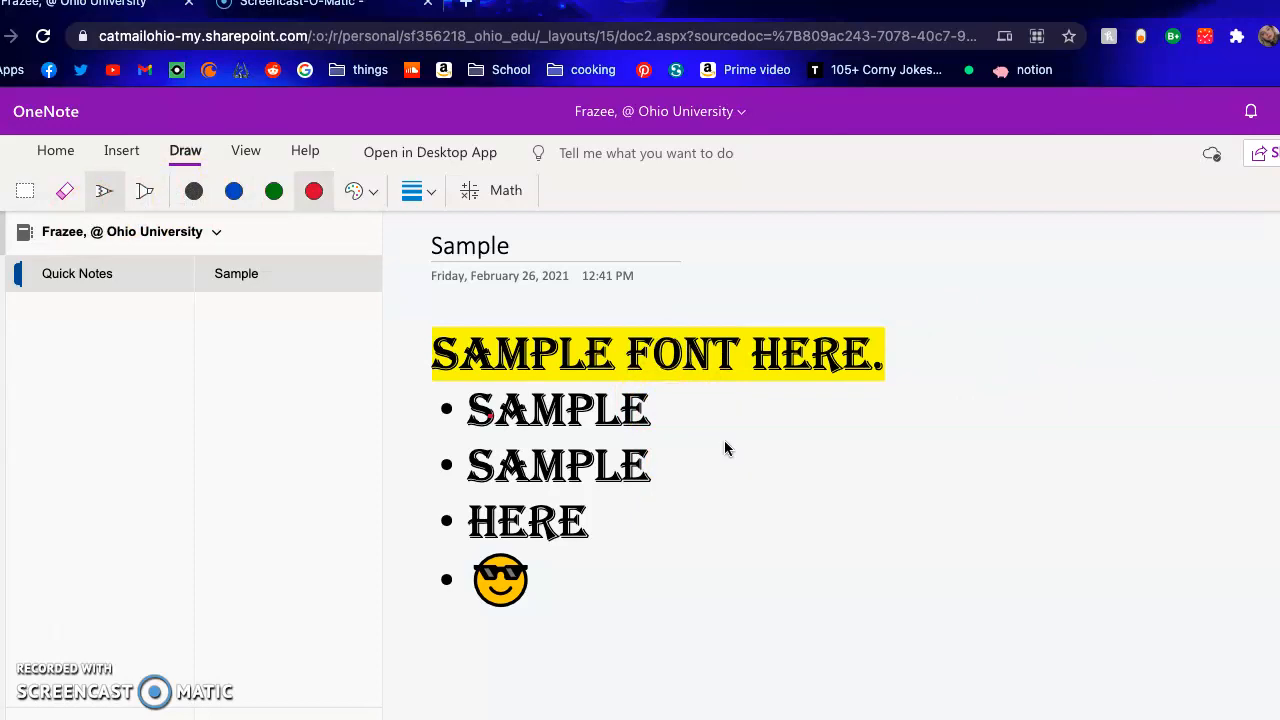
mouse_move(710, 413)
left_mouse_down()
mouse_move(741, 479)
mouse_move(686, 494)
left_mouse_up()
left_click_drag(770, 456, 762, 482)
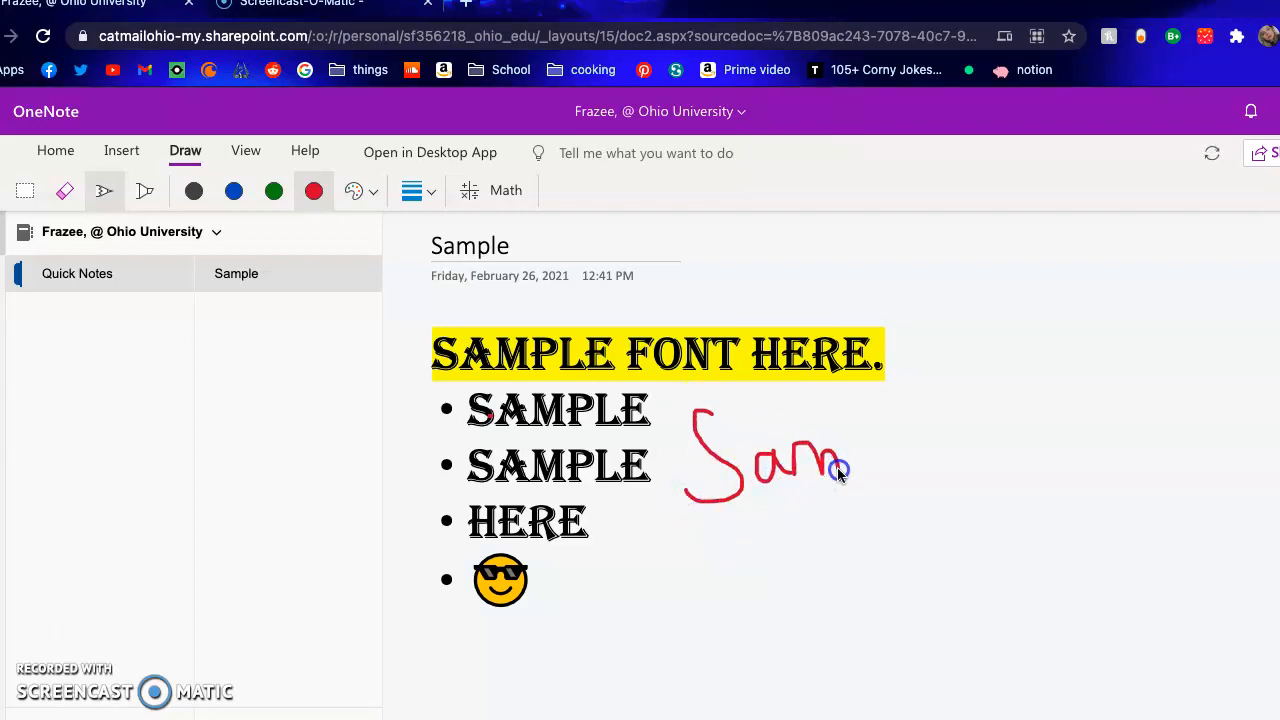
left_click_drag(886, 428, 886, 494)
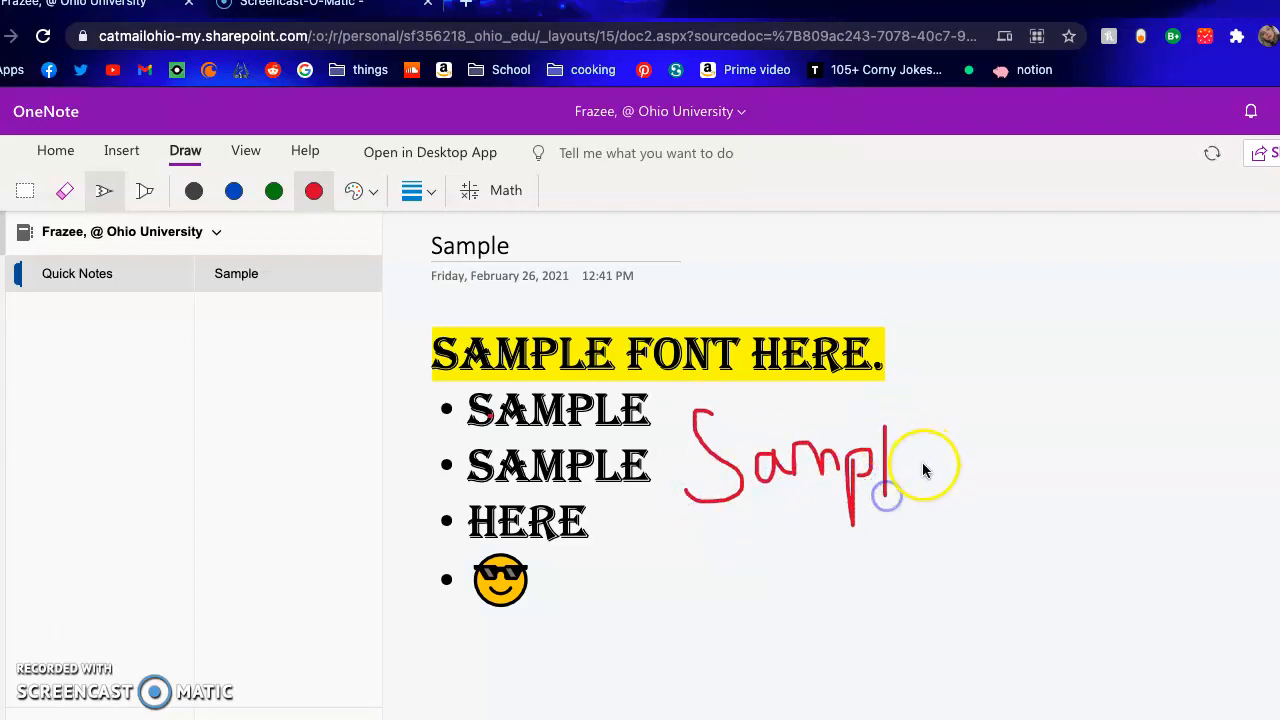
Step: Review the ink color and thickness options, and mark the handwritten "Sample" with a yellow highlighter stroke
left_click(358, 193)
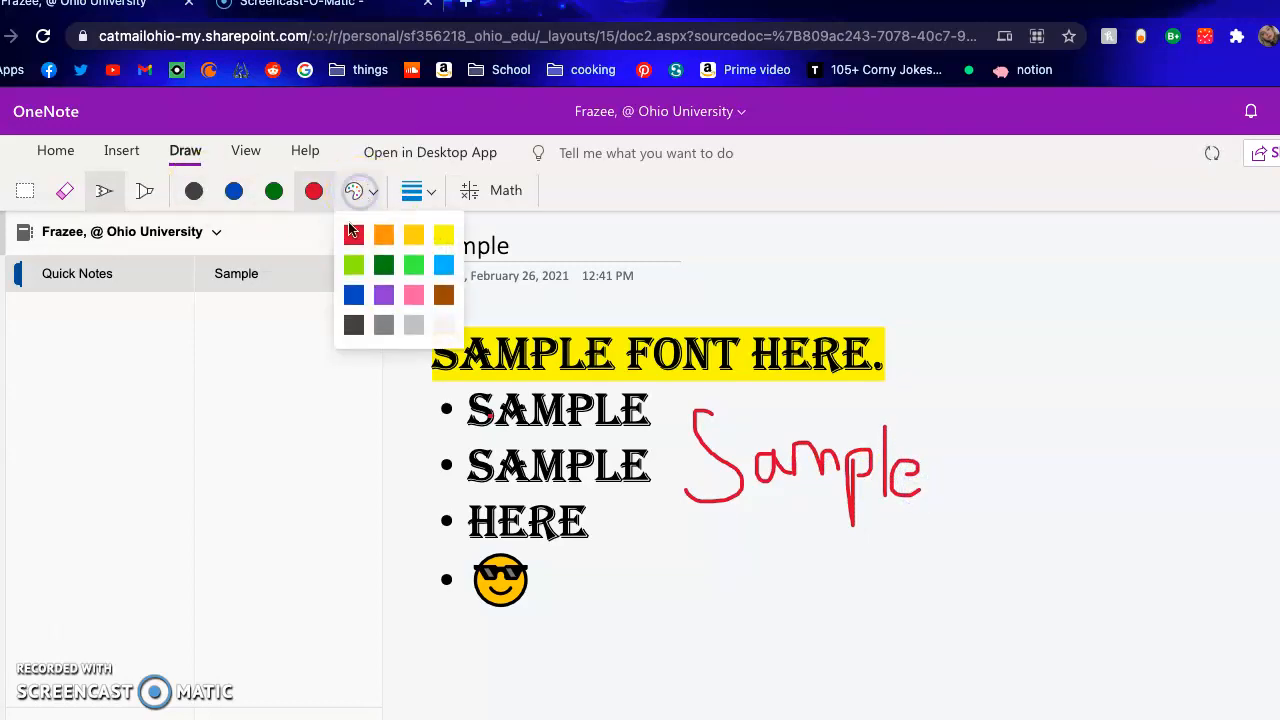
left_click(414, 190)
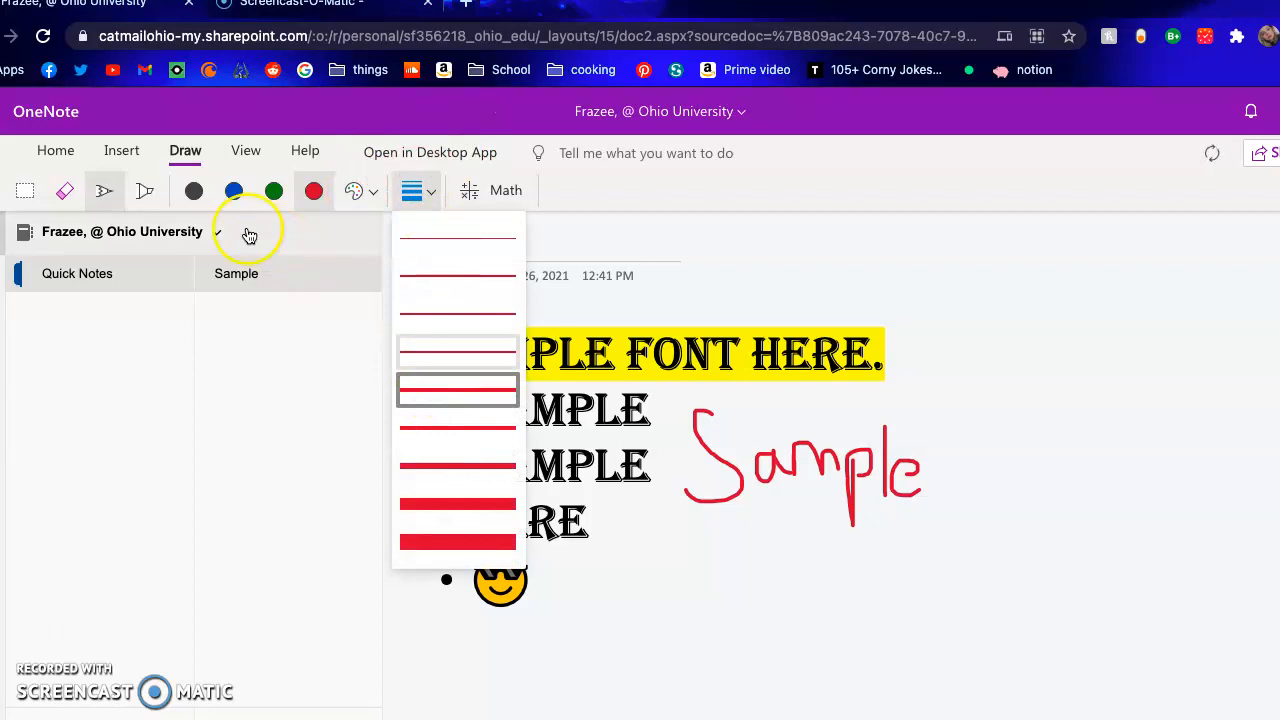
left_click(145, 191)
left_click(183, 195)
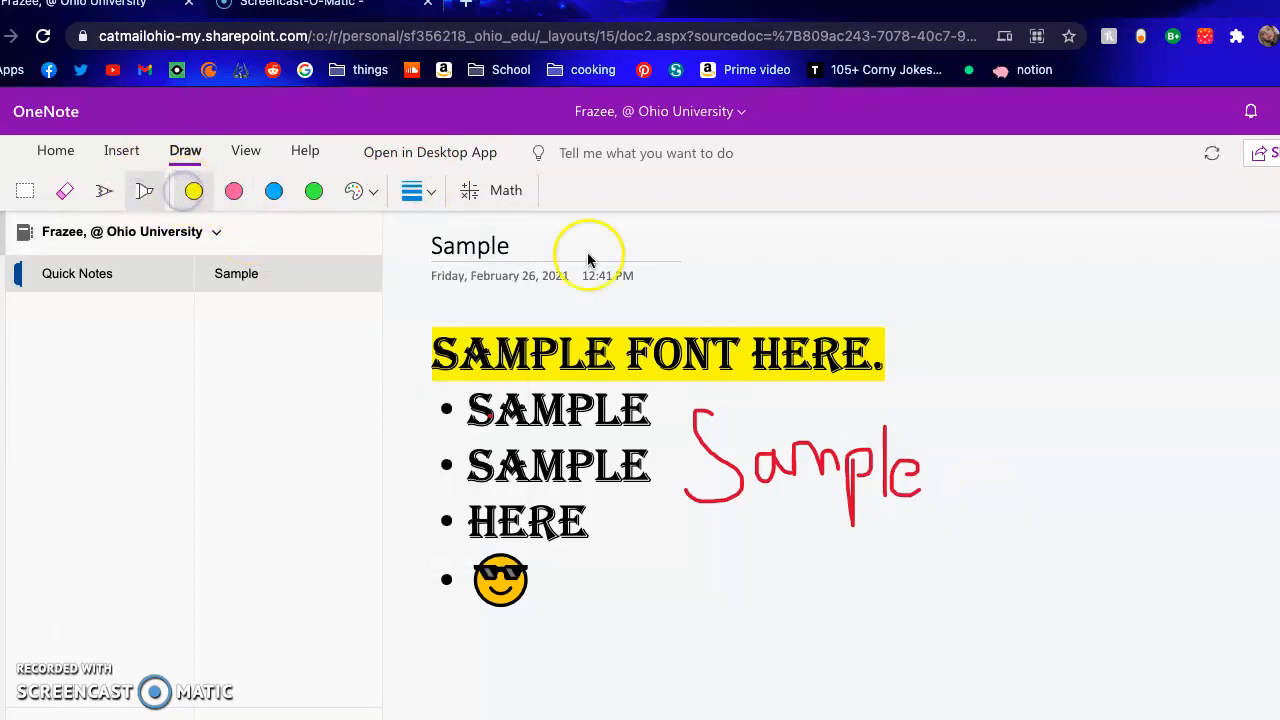
left_click_drag(923, 458, 684, 472)
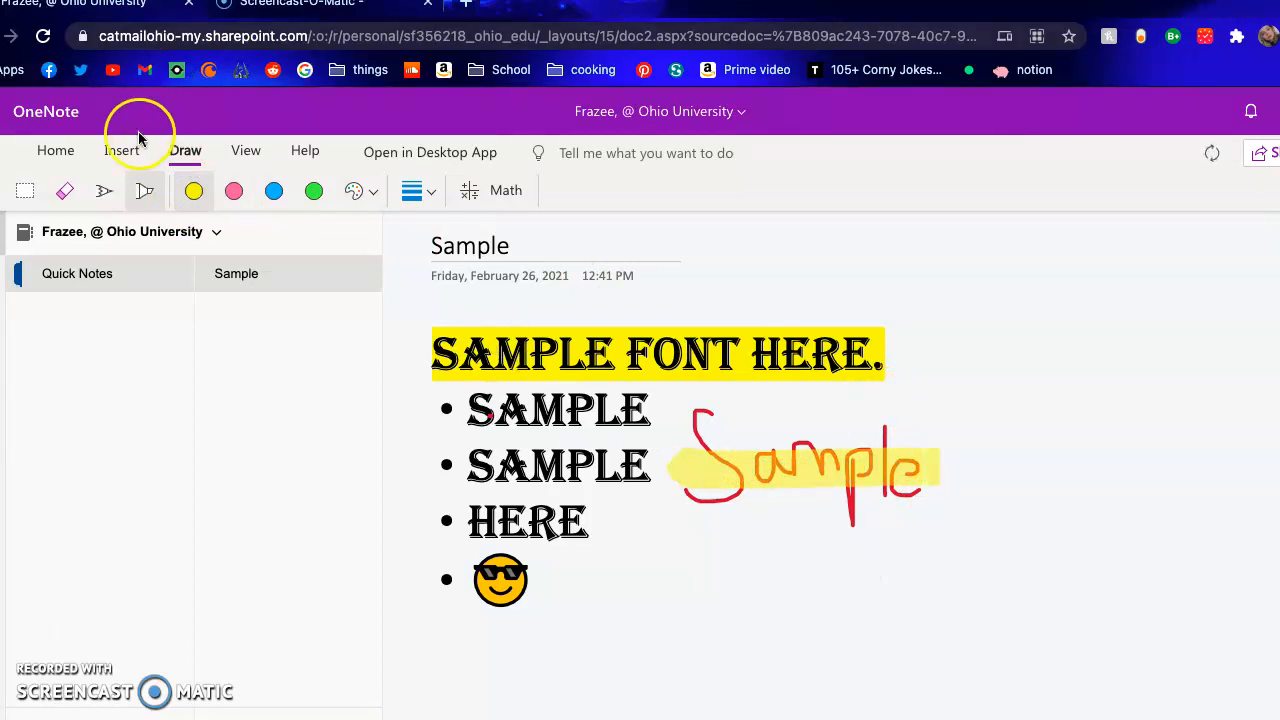
Step: Handwrite the equation 4x+2=10 in red pen below the highlighted handwriting
left_click(106, 190)
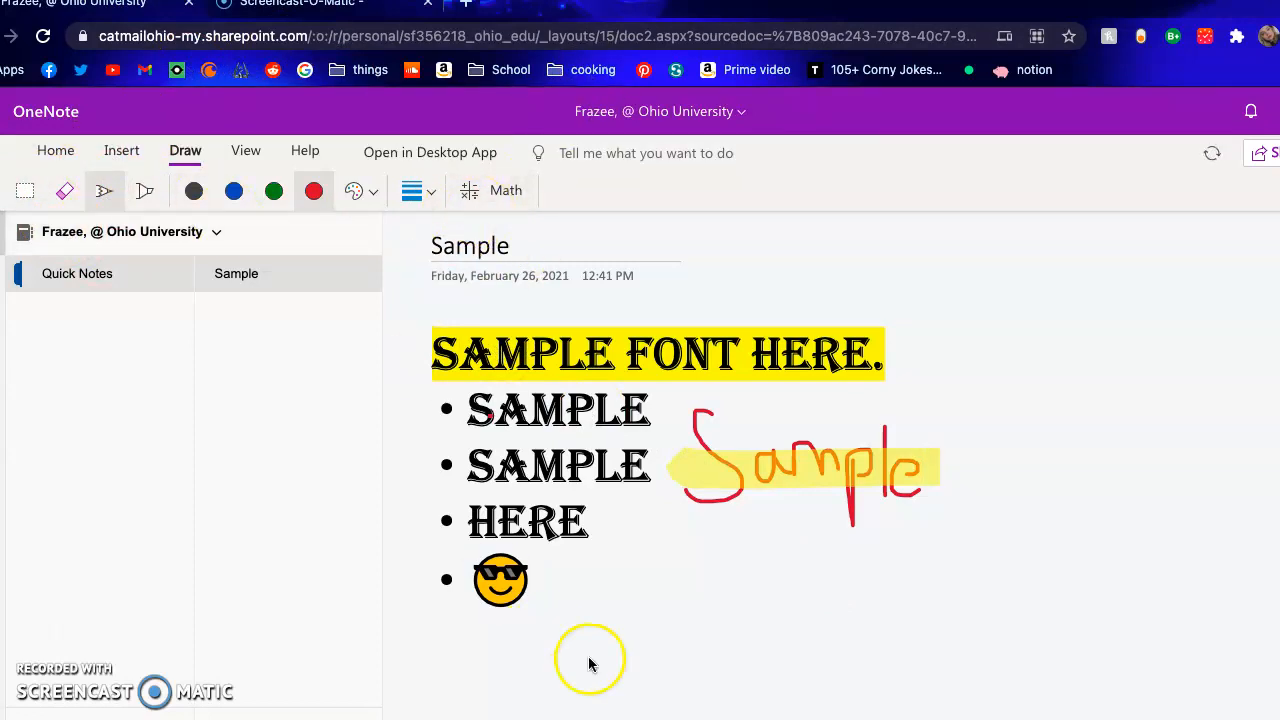
mouse_move(604, 570)
left_mouse_down()
mouse_move(601, 592)
mouse_move(633, 647)
left_mouse_up()
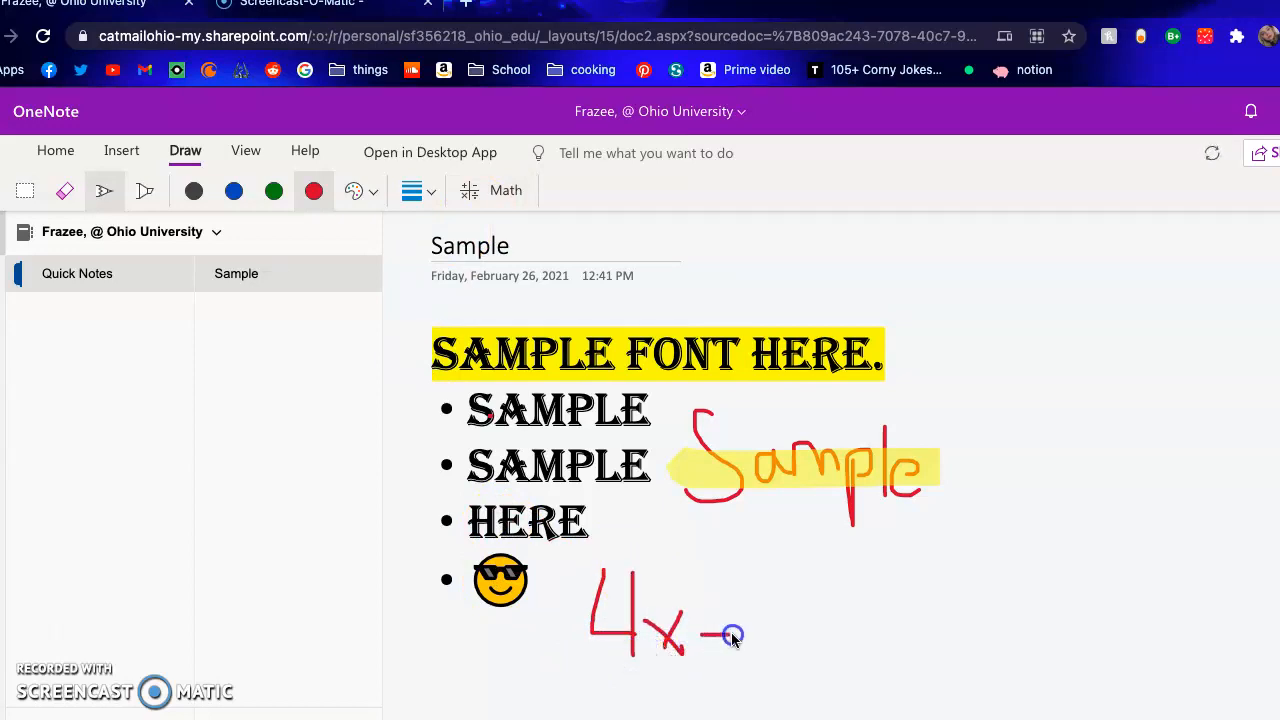
mouse_move(749, 577)
left_mouse_down()
mouse_move(766, 651)
mouse_move(823, 651)
left_mouse_up()
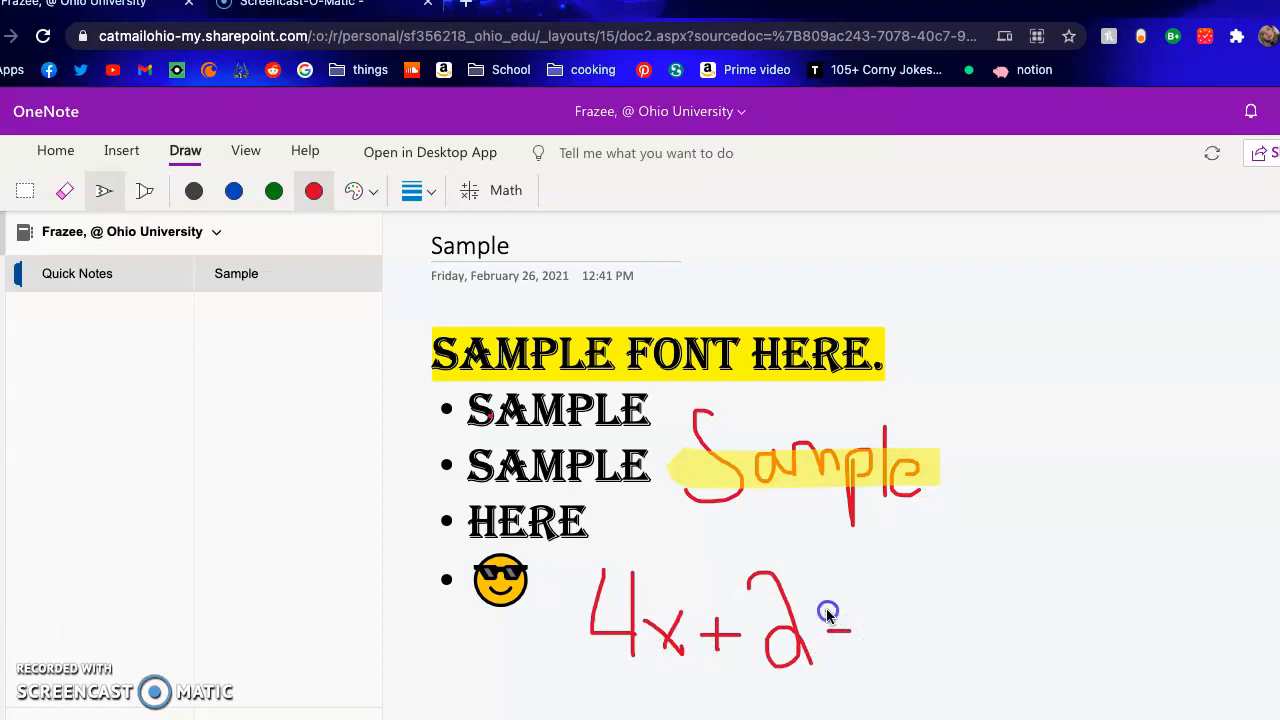
left_click_drag(882, 577, 886, 684)
left_click_drag(952, 588, 934, 677)
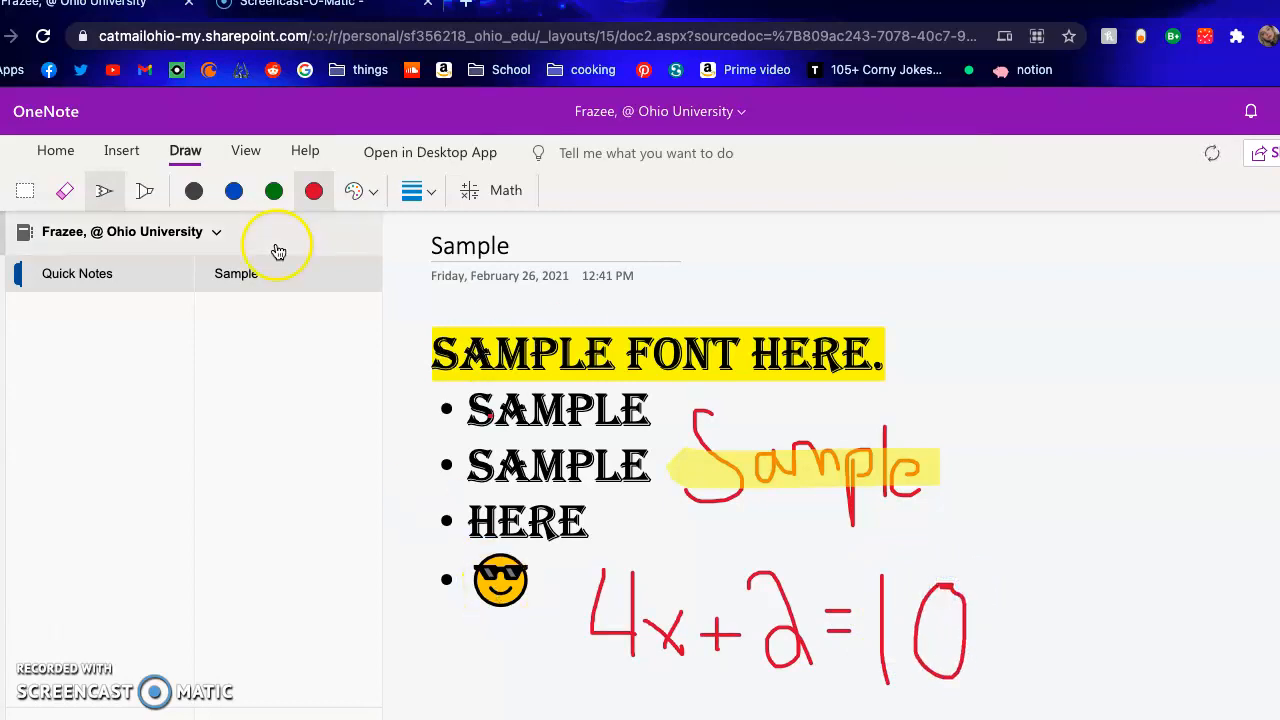
Step: Select the handwritten equation 4x+2=10 with the lasso and have the Math assistant recognize it
left_click(34, 190)
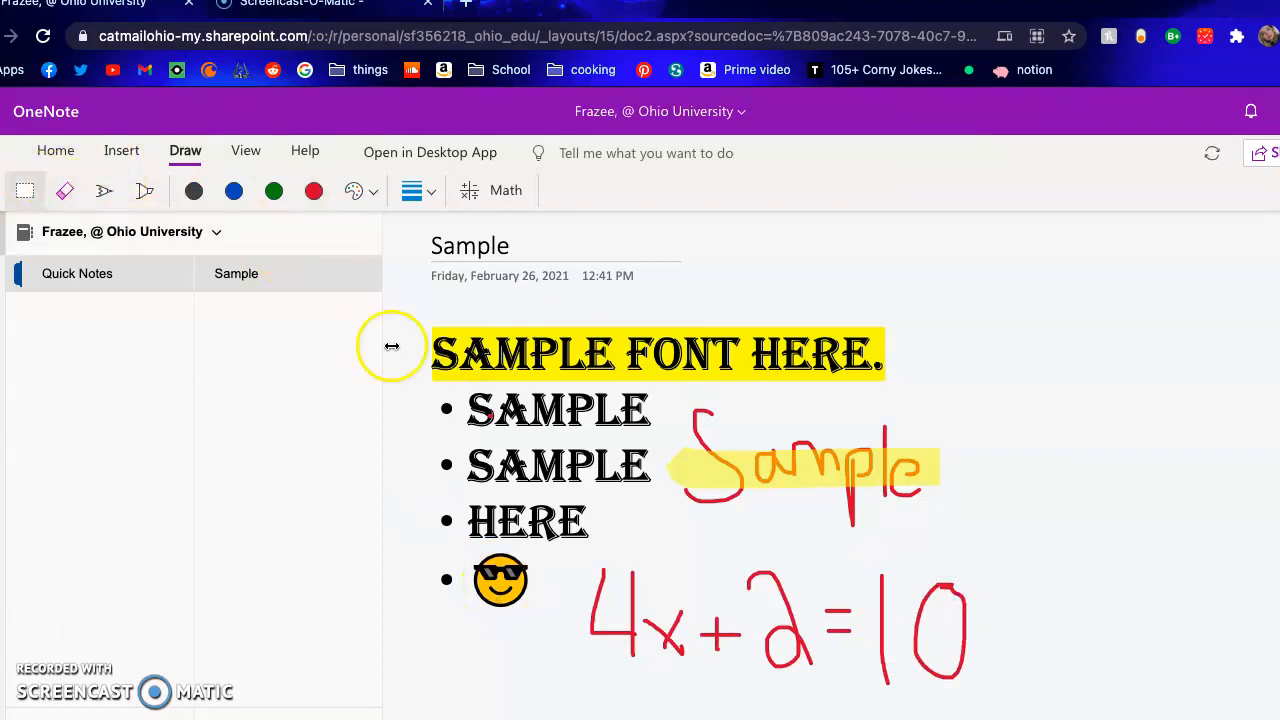
left_click(547, 624)
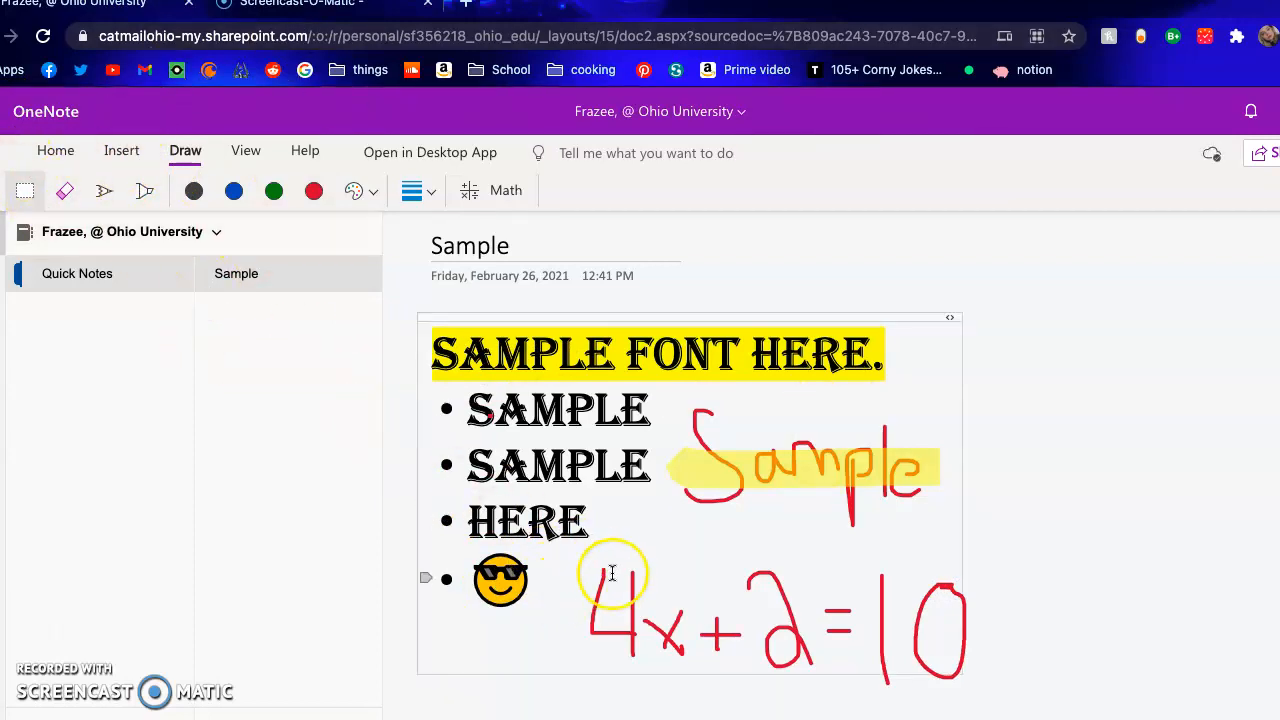
left_click(978, 679)
mouse_move(978, 679)
left_mouse_down()
mouse_move(560, 531)
mouse_move(571, 535)
left_mouse_up()
left_click(510, 190)
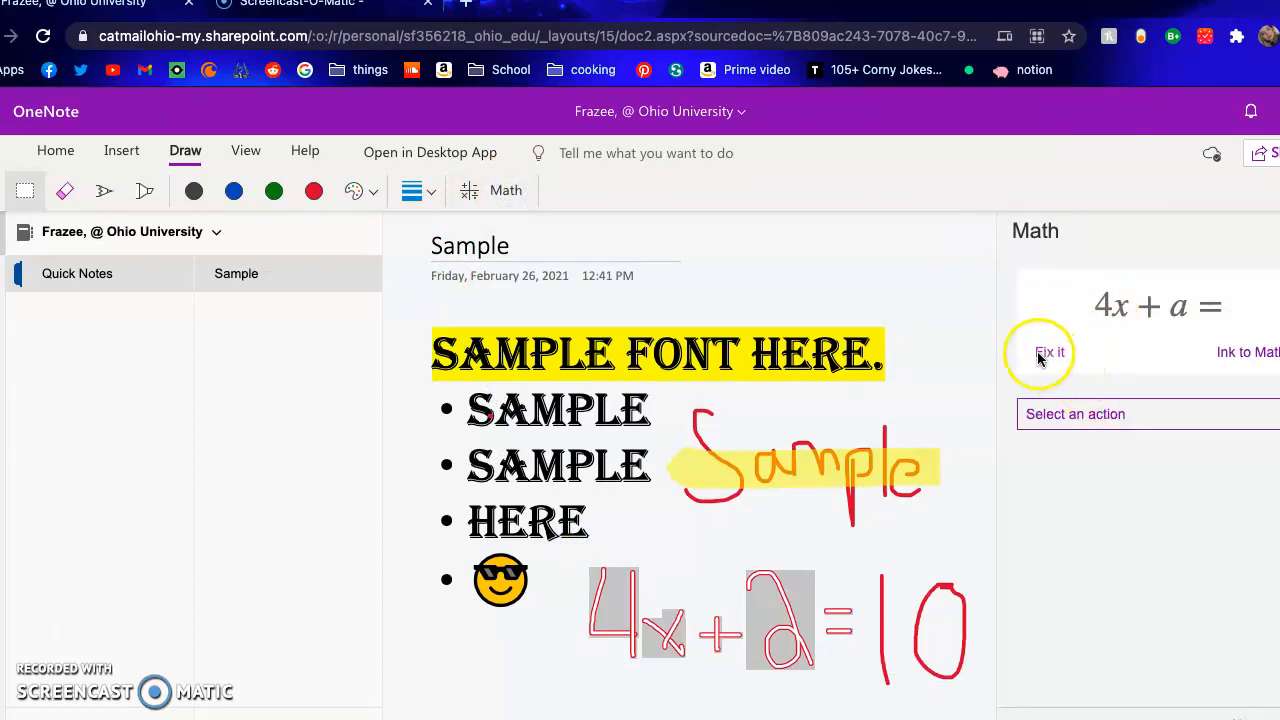
Step: Fix the misread handwritten character after the plus sign so the equation uses the digit 2
left_click(1040, 351)
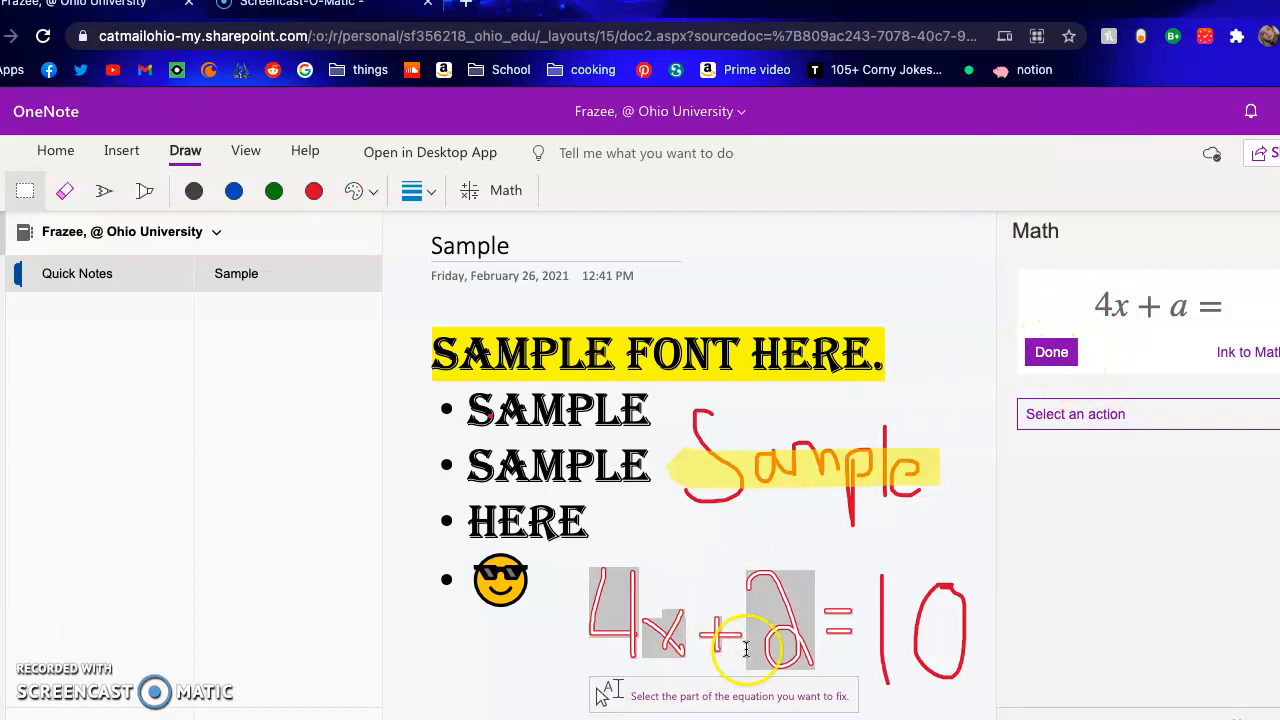
mouse_move(813, 661)
left_mouse_down()
mouse_move(764, 607)
mouse_move(790, 639)
left_mouse_up()
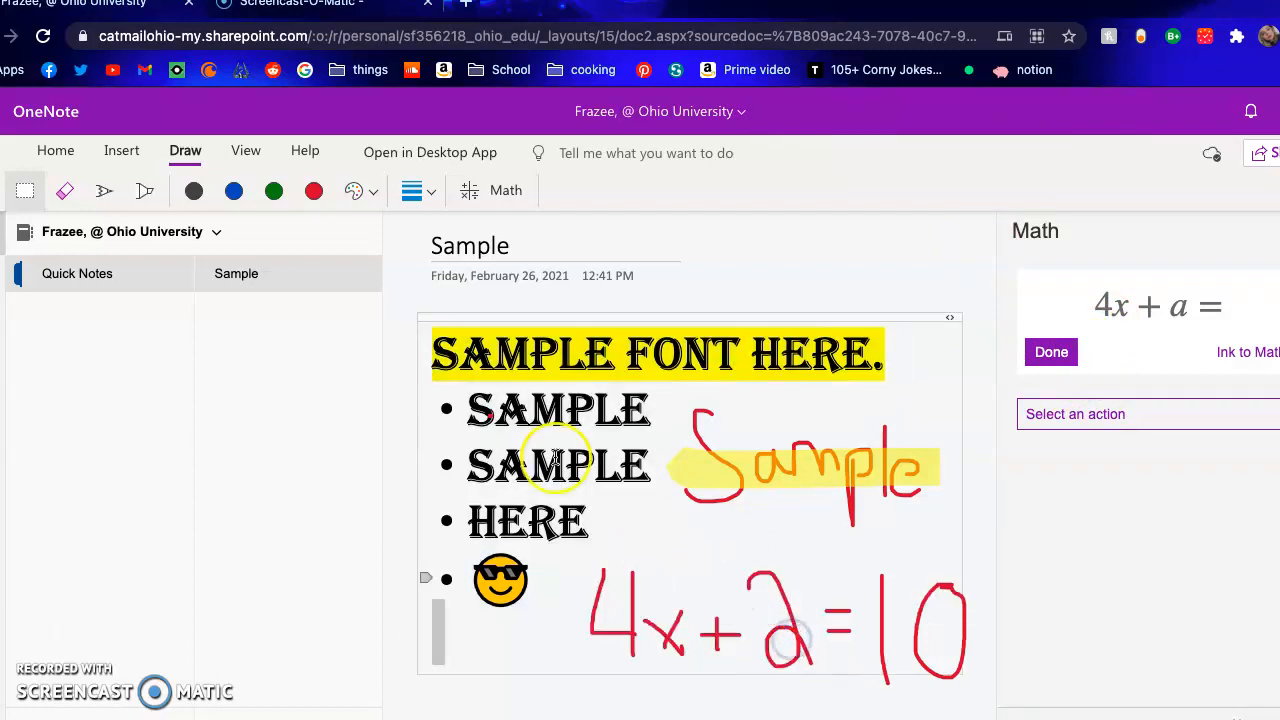
left_click(26, 184)
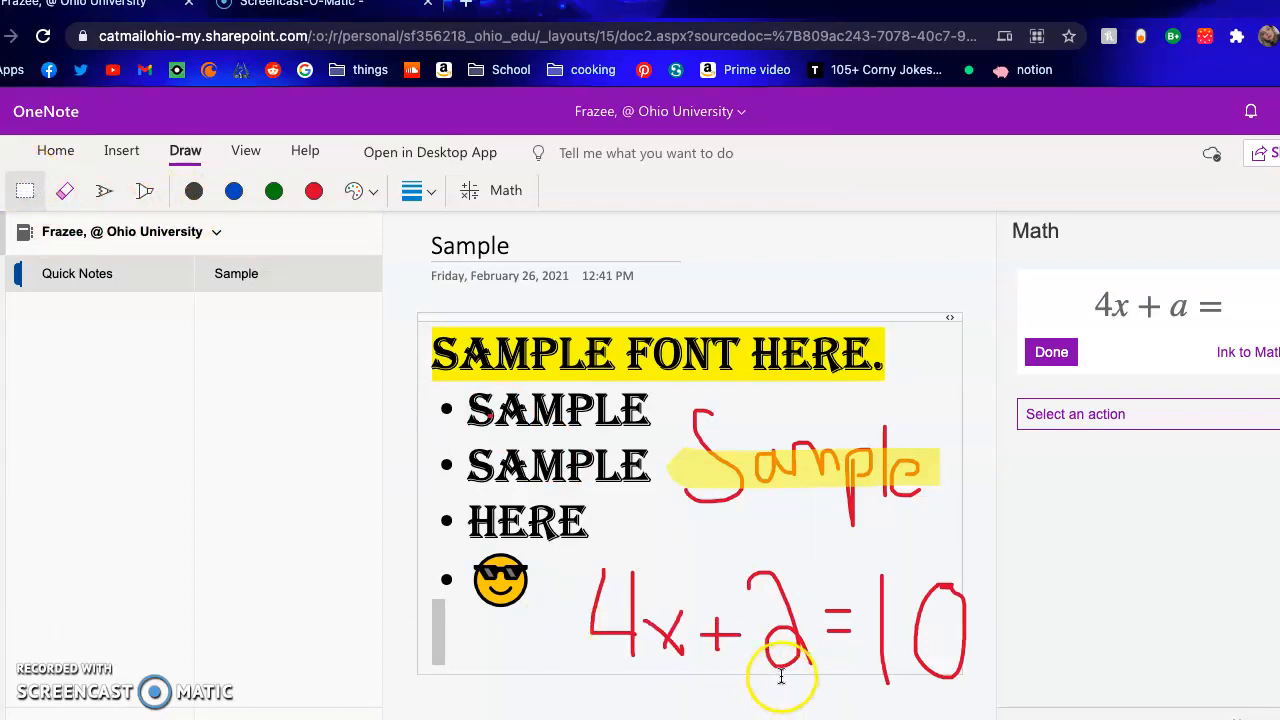
left_click(817, 671)
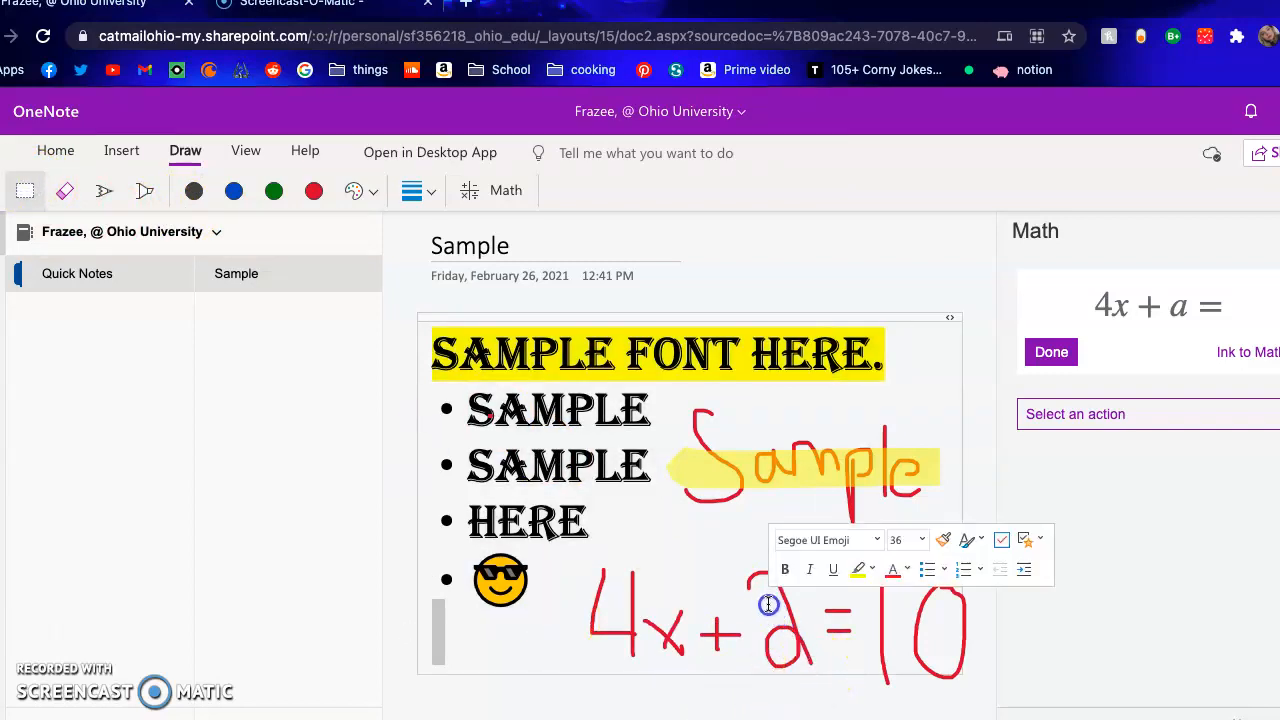
left_click(28, 190)
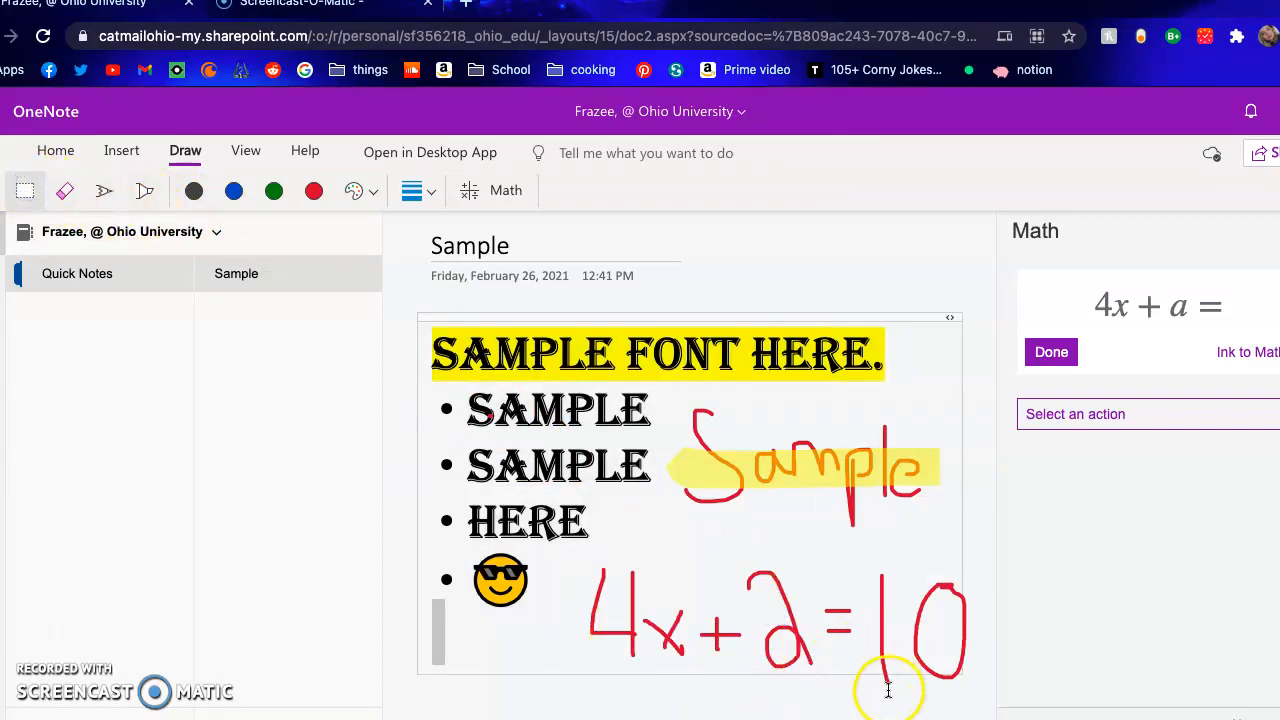
left_click_drag(828, 677, 735, 563)
left_click(829, 482)
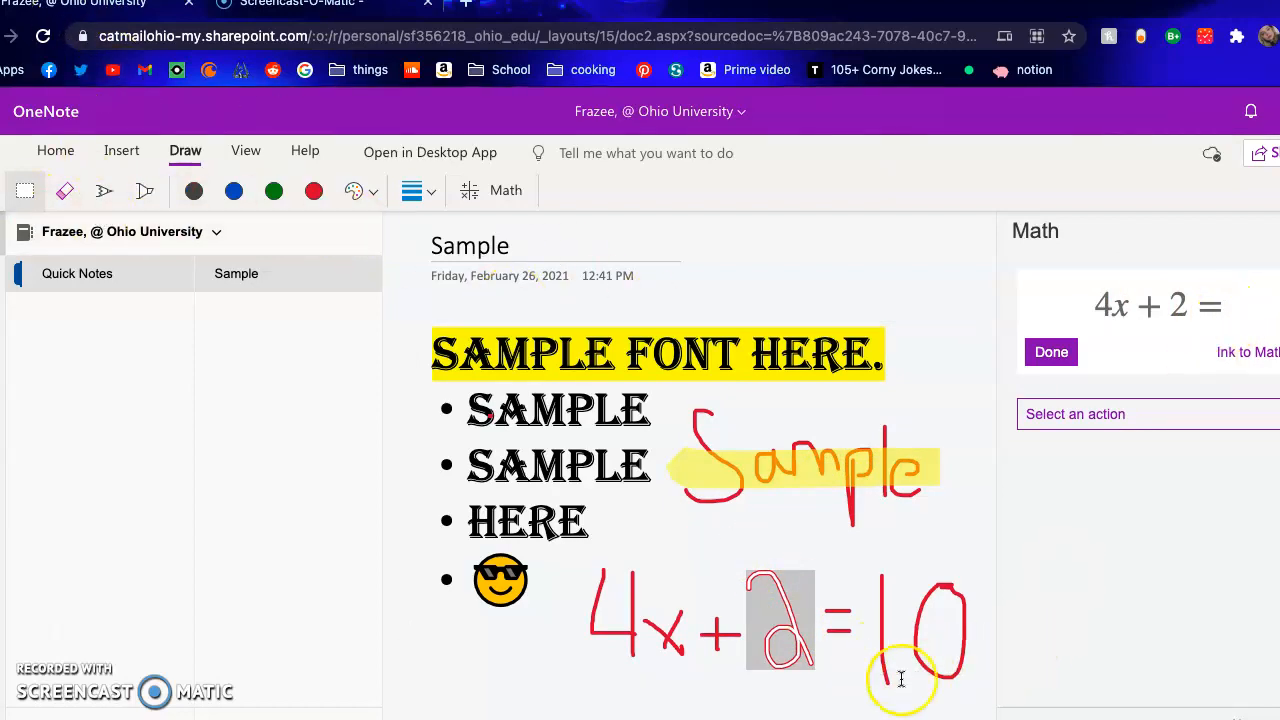
Step: Try to select the handwritten 10 so that the equation correction includes it
left_click_drag(966, 684, 854, 566)
left_click(870, 665)
left_click_drag(957, 691, 815, 571)
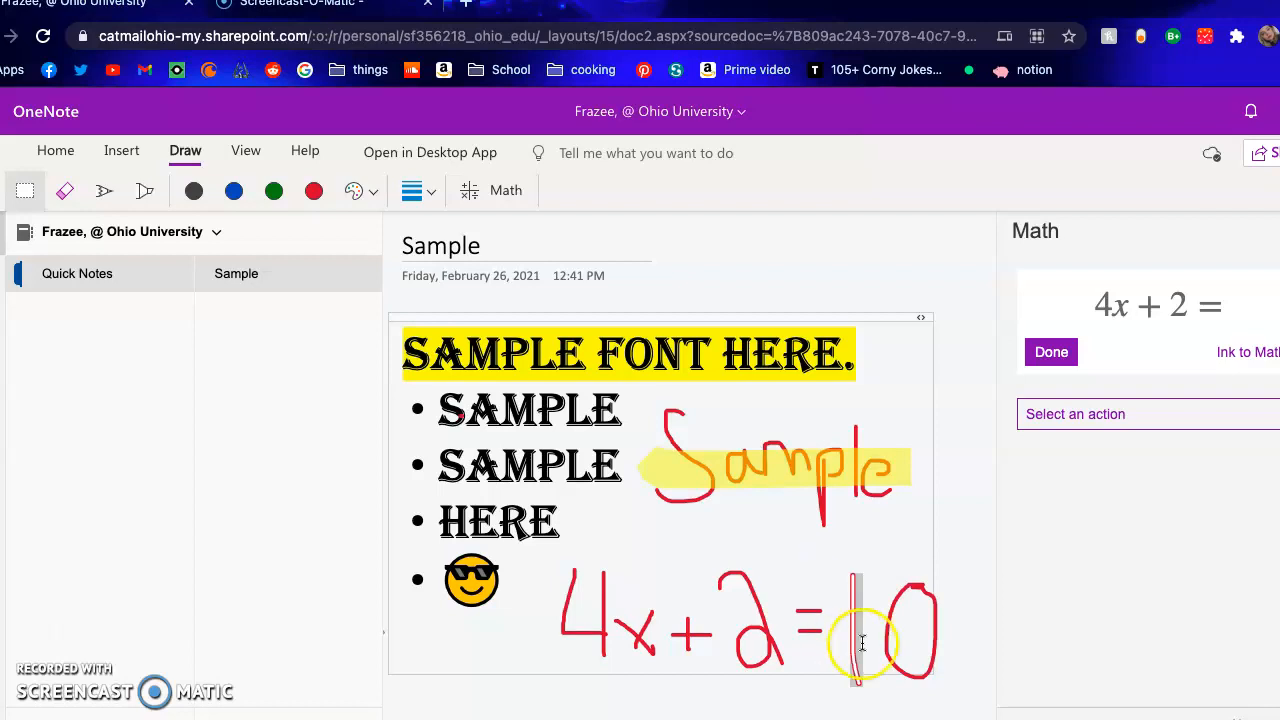
left_click_drag(951, 680, 816, 578)
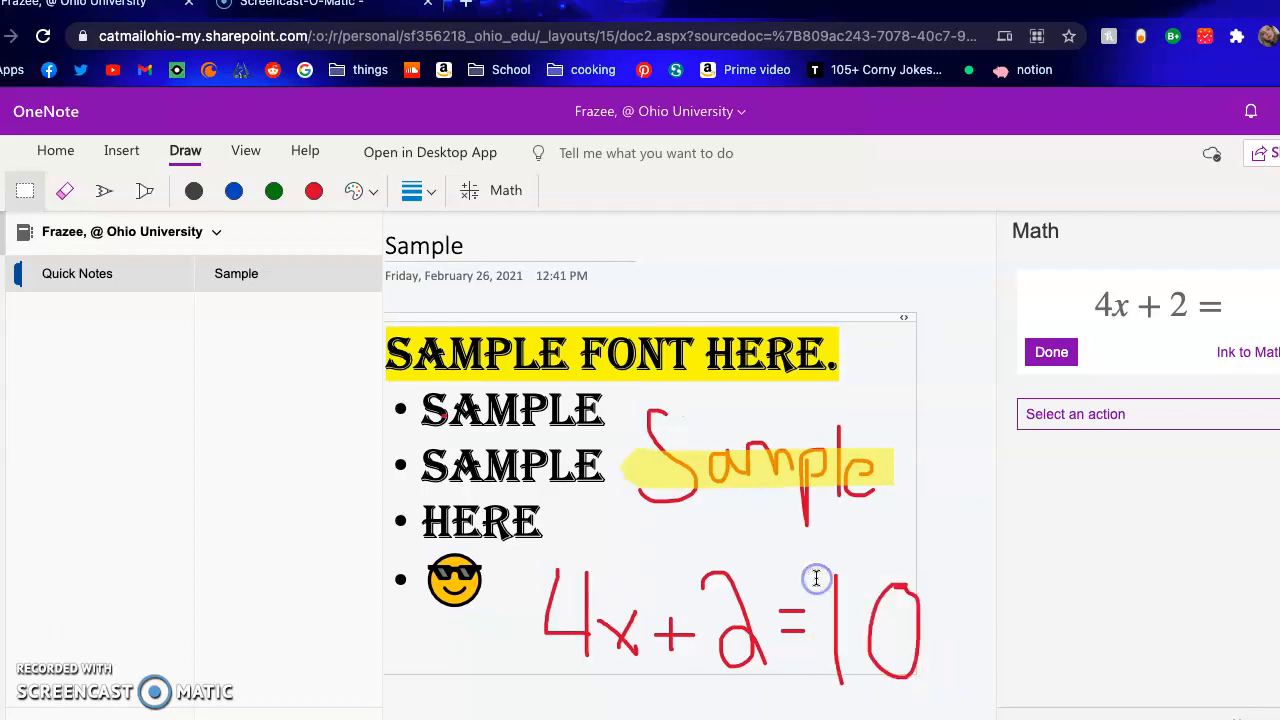
left_click_drag(929, 674, 811, 556)
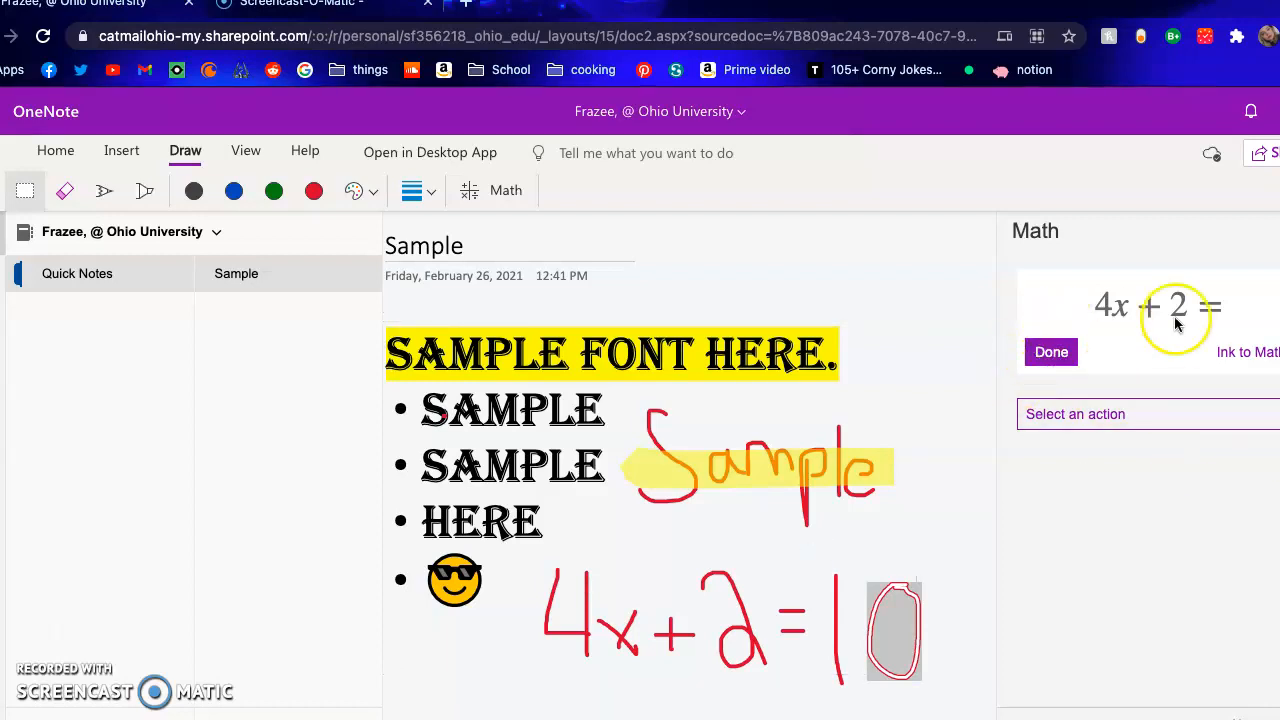
Step: Convert the recognized ink 4x+2= into typed math on the page
left_click(1246, 295)
left_click(1246, 347)
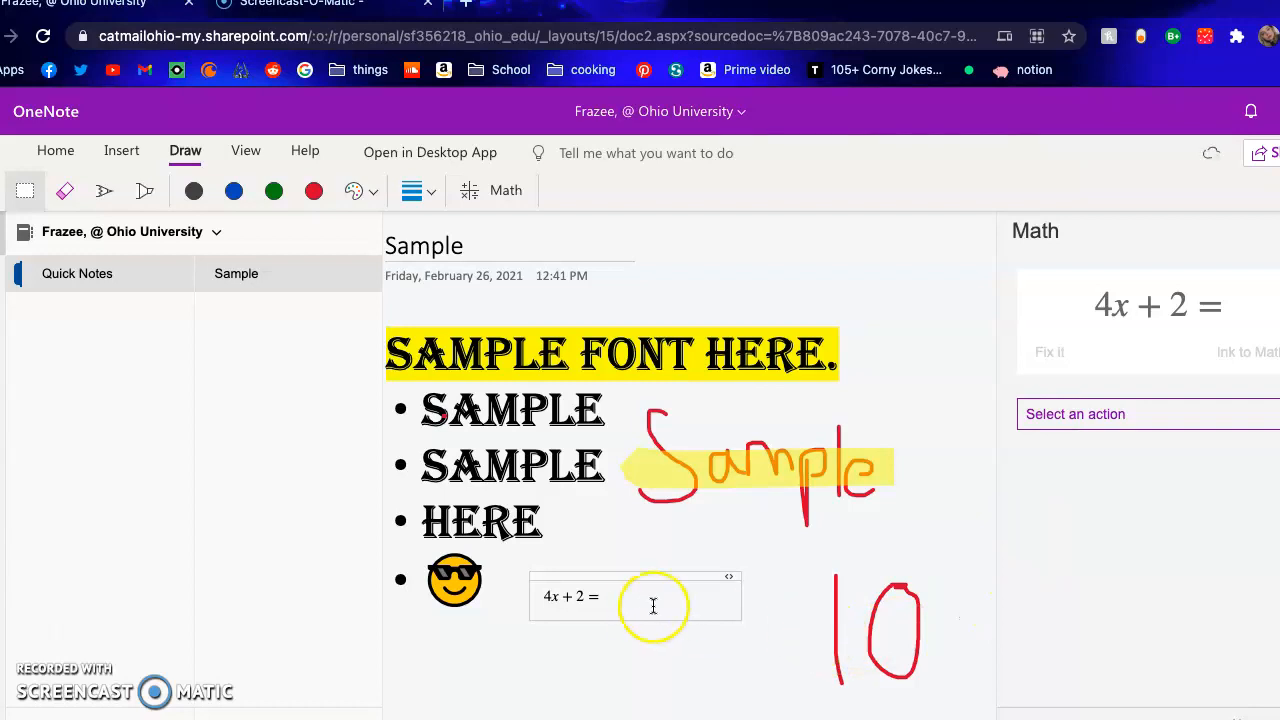
left_click(634, 594)
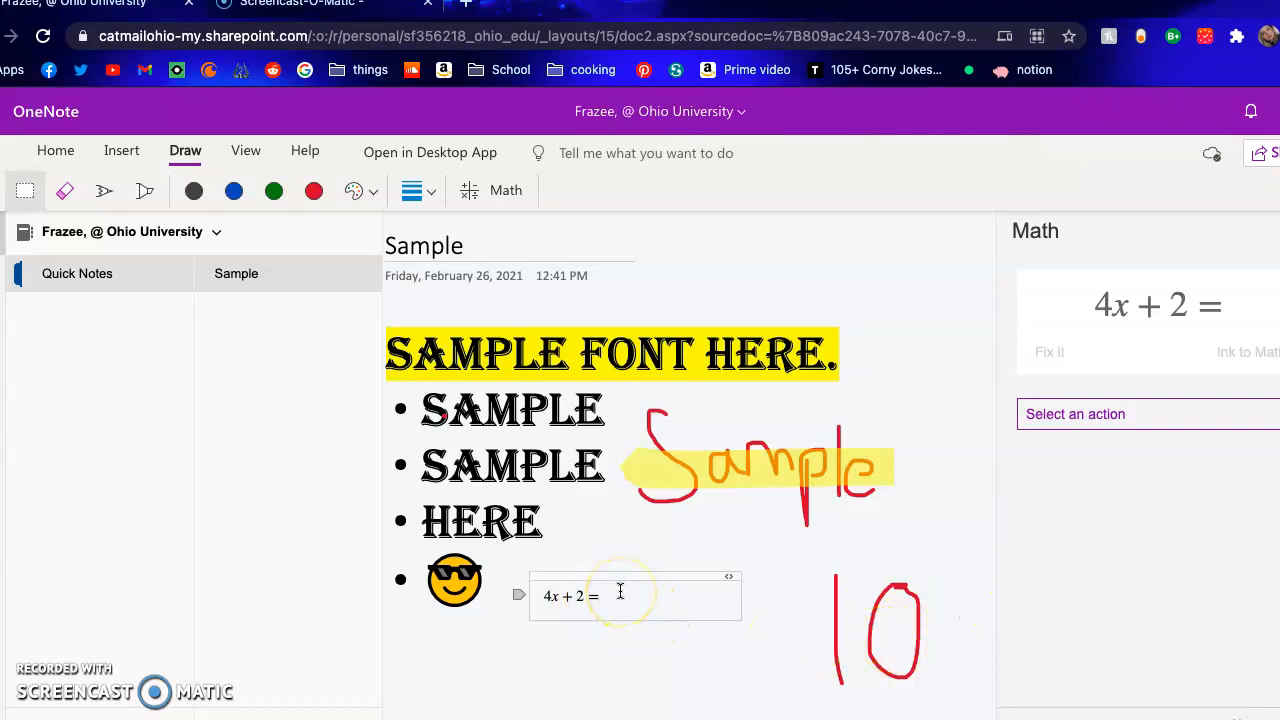
Step: Erase the large handwritten 10 and rewrite it smaller in red pen right after the typed 4x+2=
left_click(860, 660)
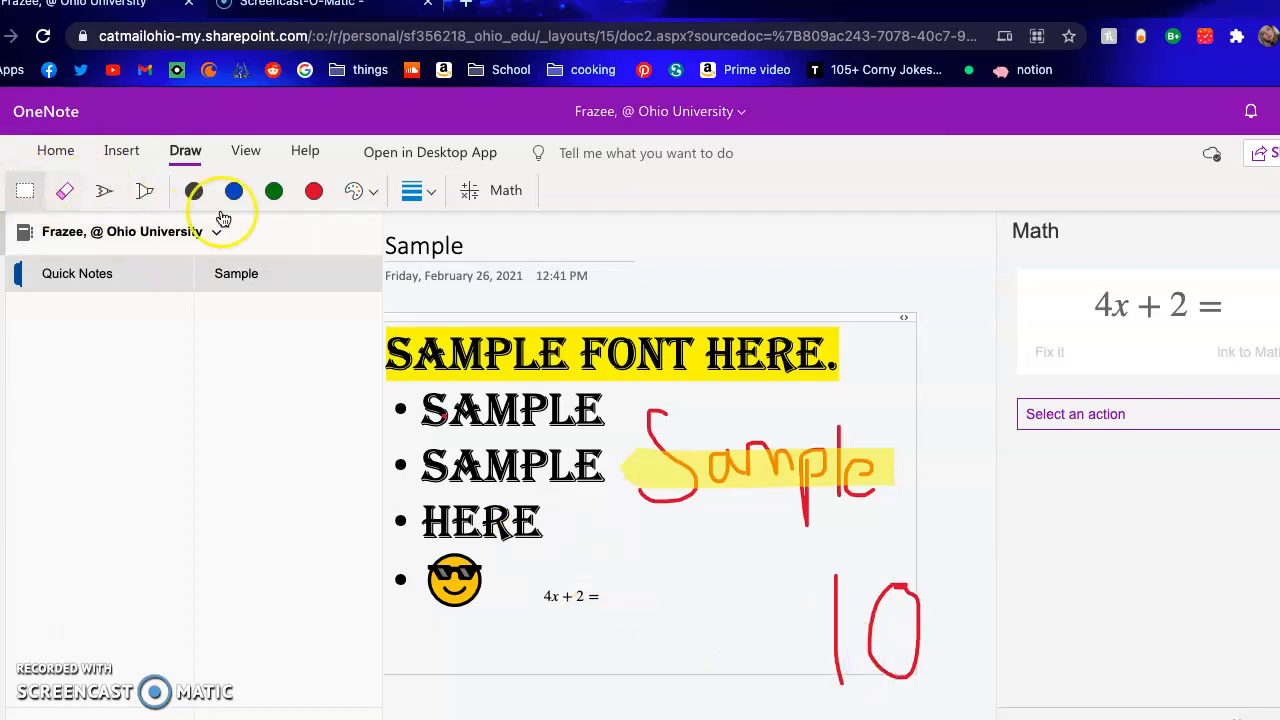
left_click_drag(923, 677, 797, 561)
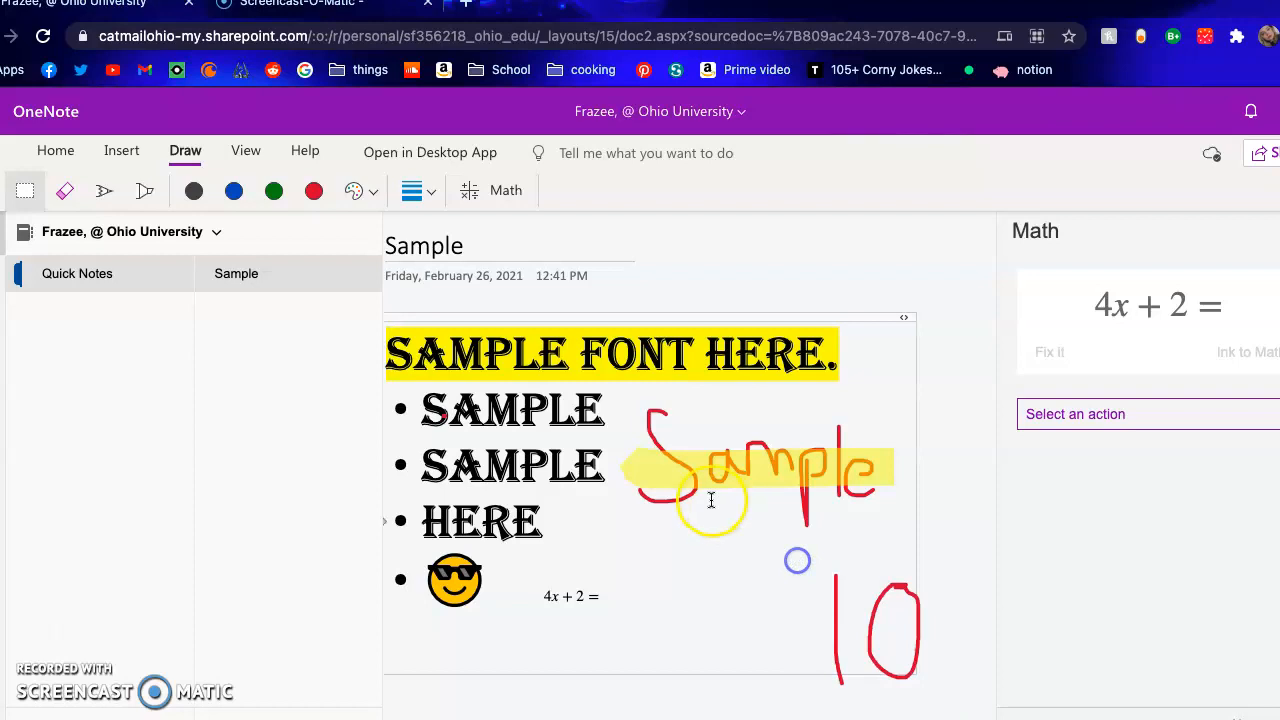
left_click(64, 190)
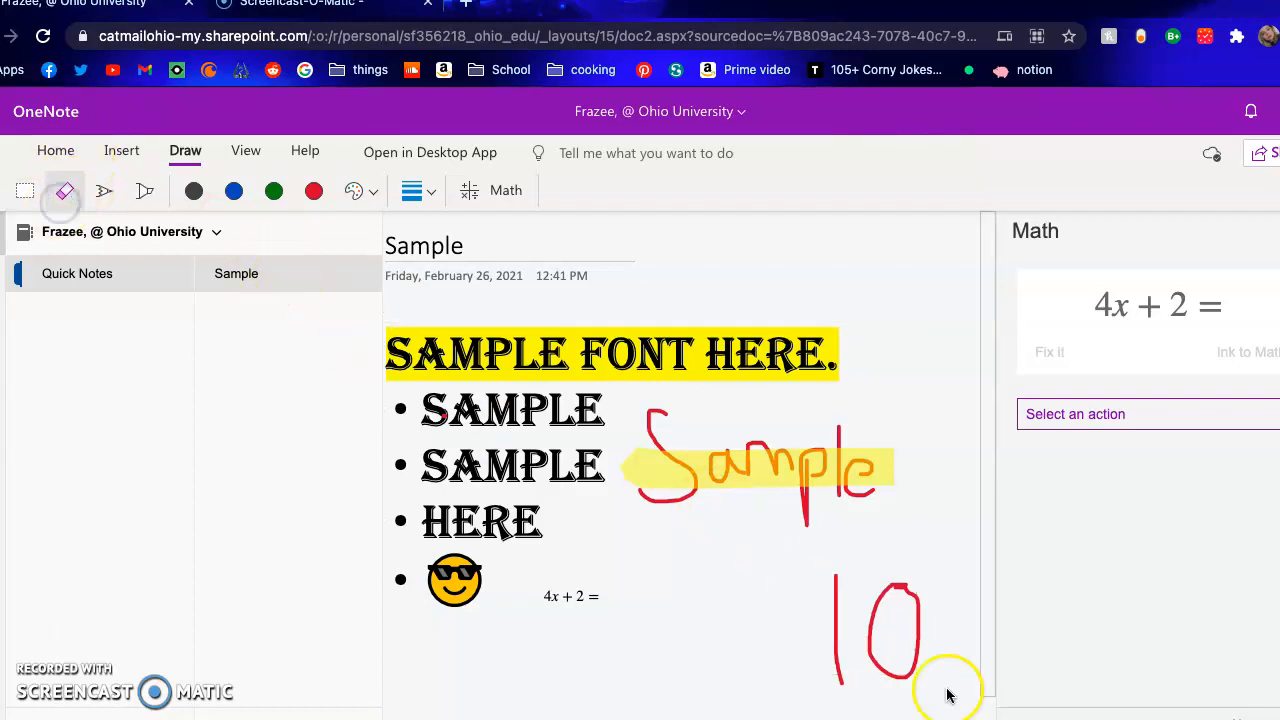
left_click_drag(915, 640, 815, 626)
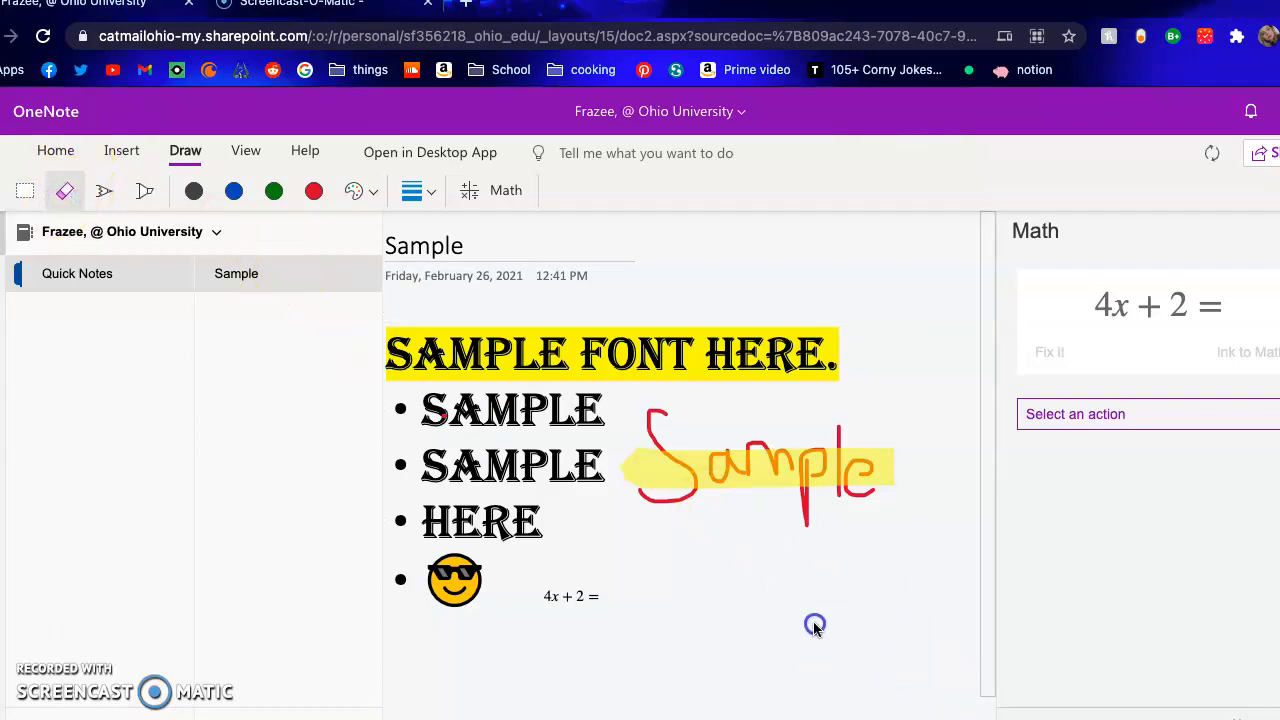
left_click(104, 190)
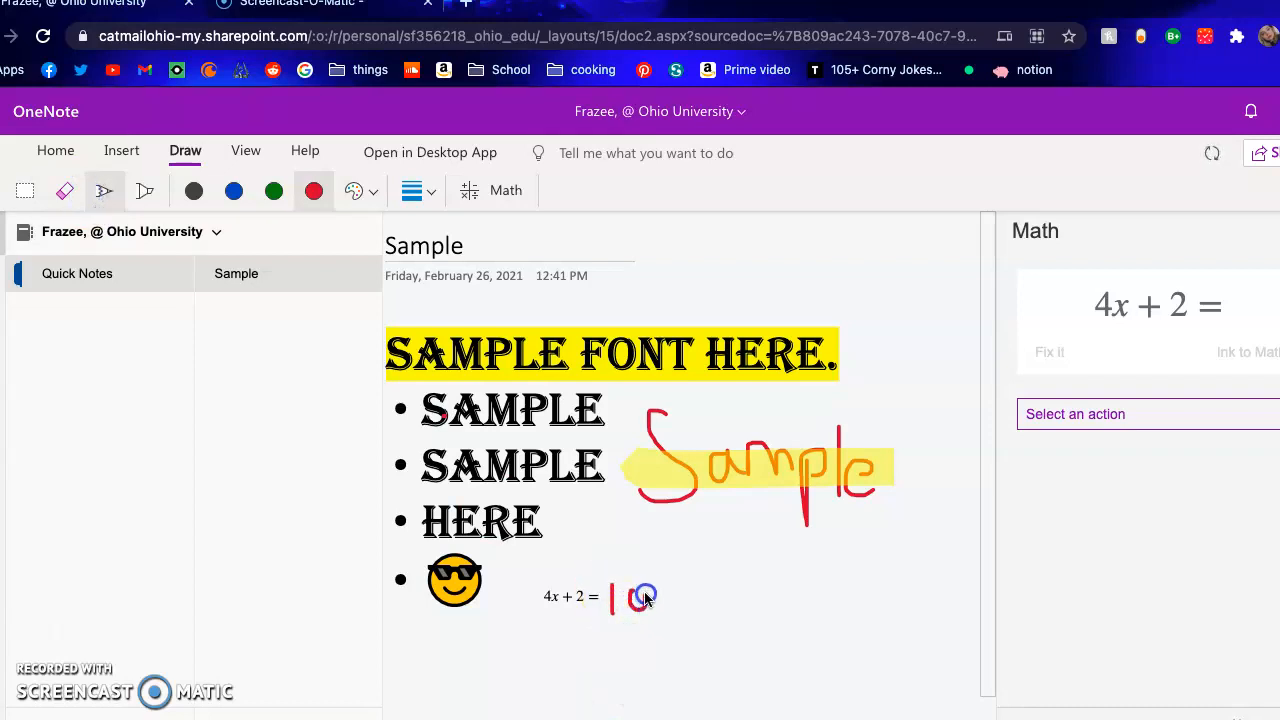
Step: Evaluate the recognized equation with the Math assistant
left_click(35, 184)
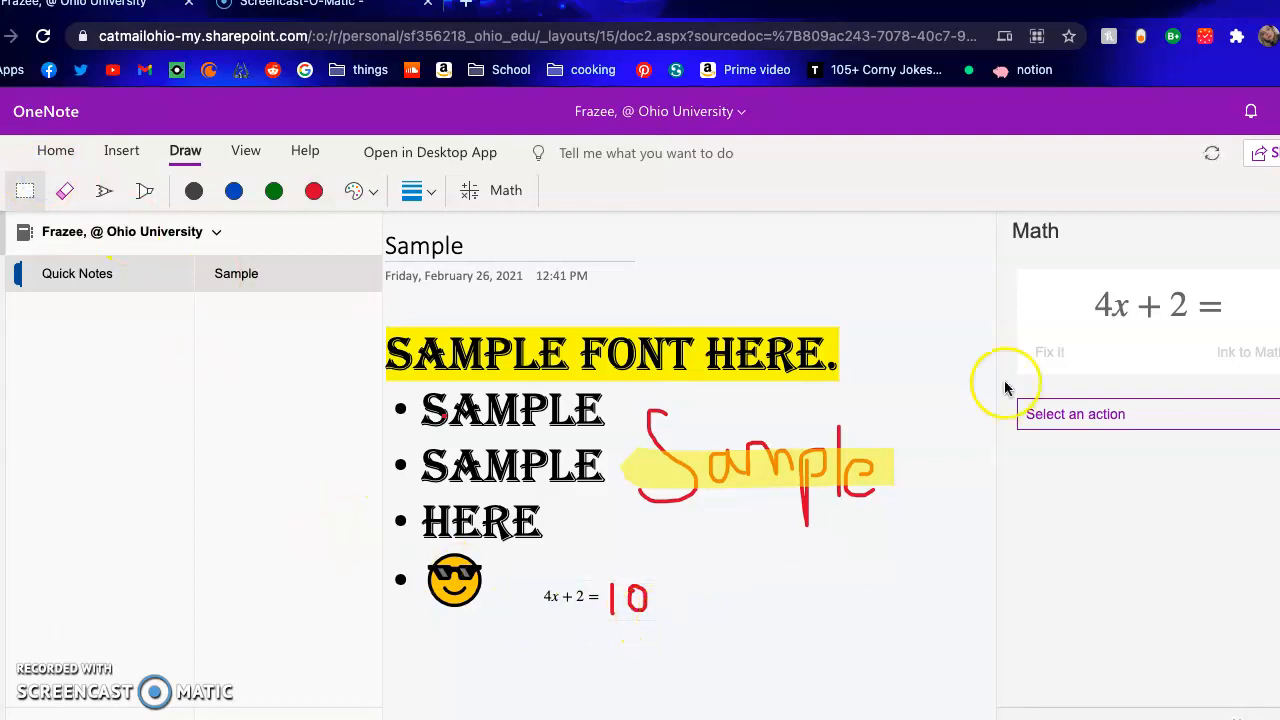
left_click(1086, 414)
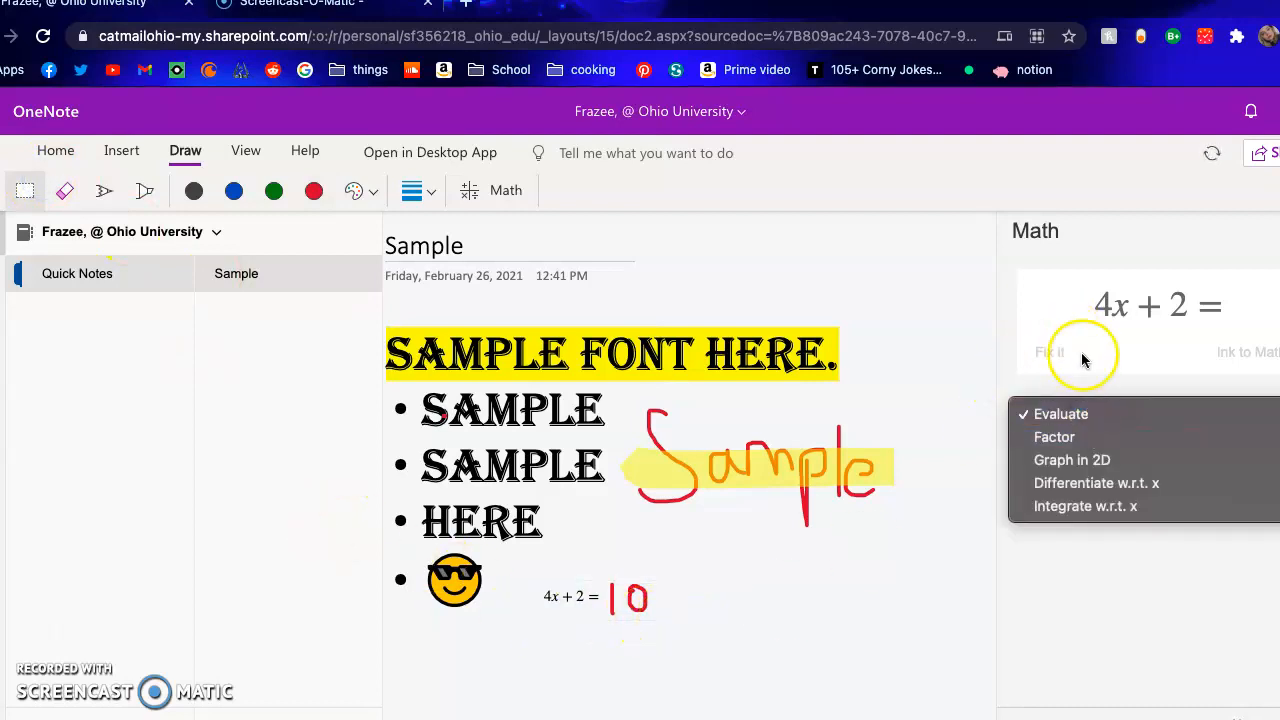
left_click(1062, 414)
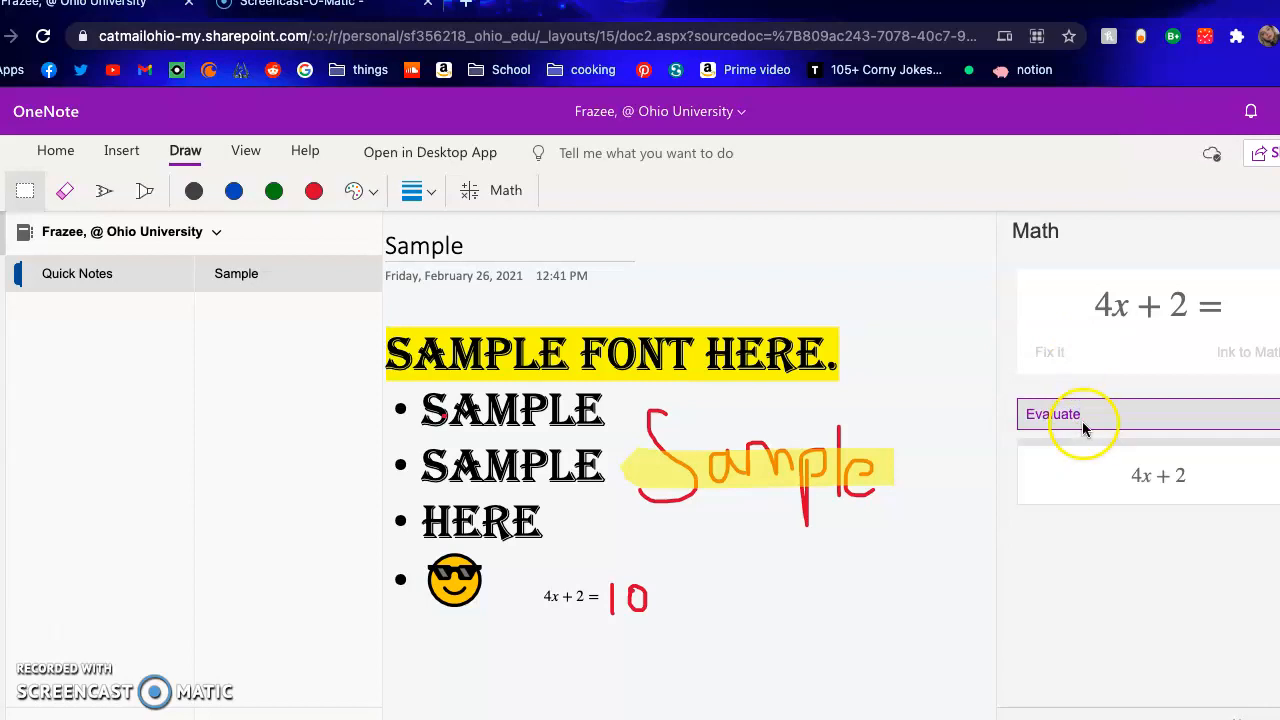